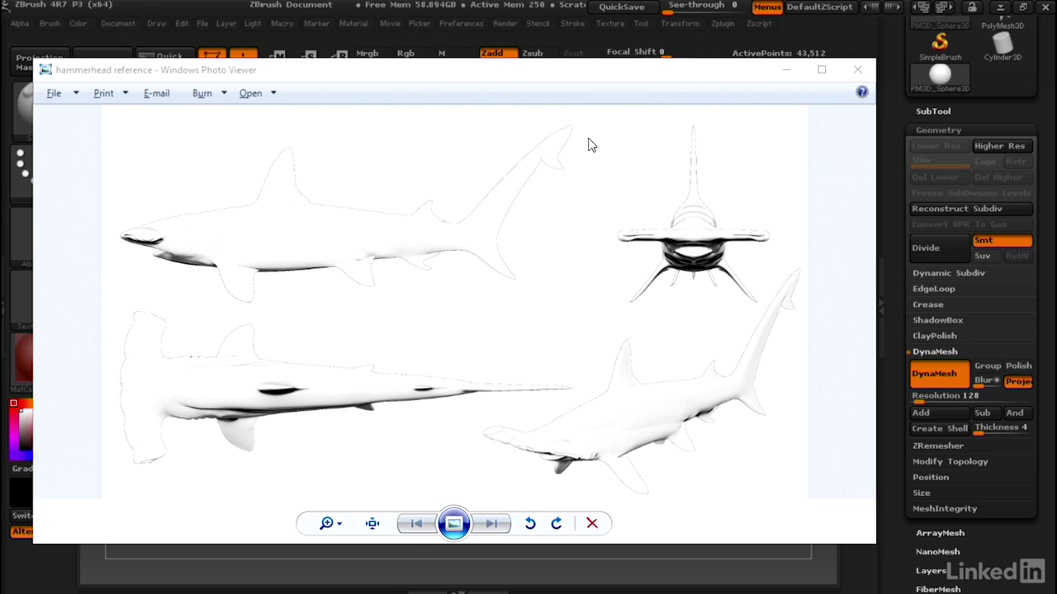
- Switch to ZBrush and show the movie timeline above the canvas
click(512, 7)
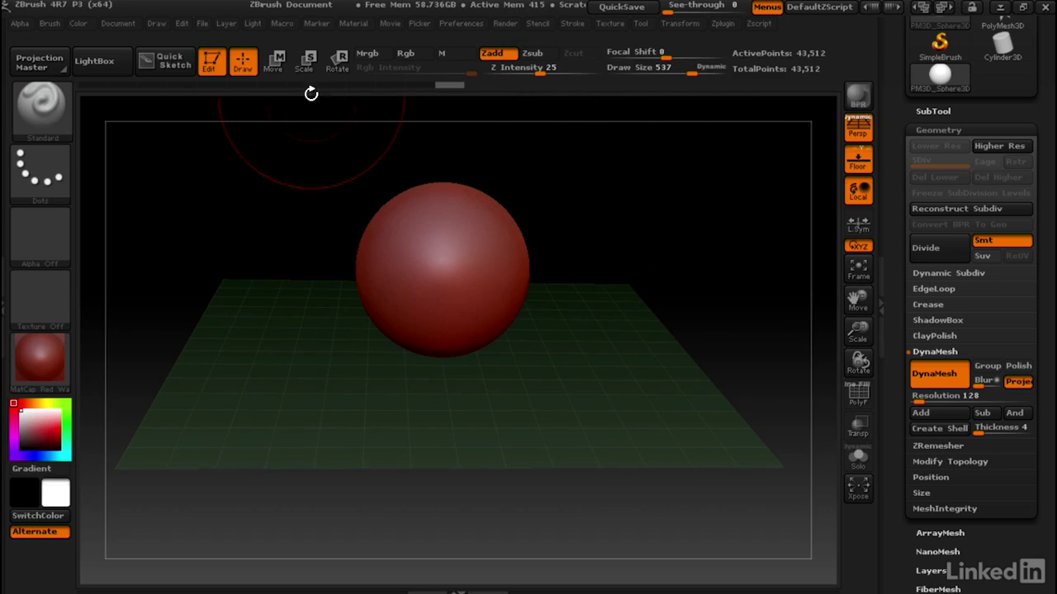
click(389, 23)
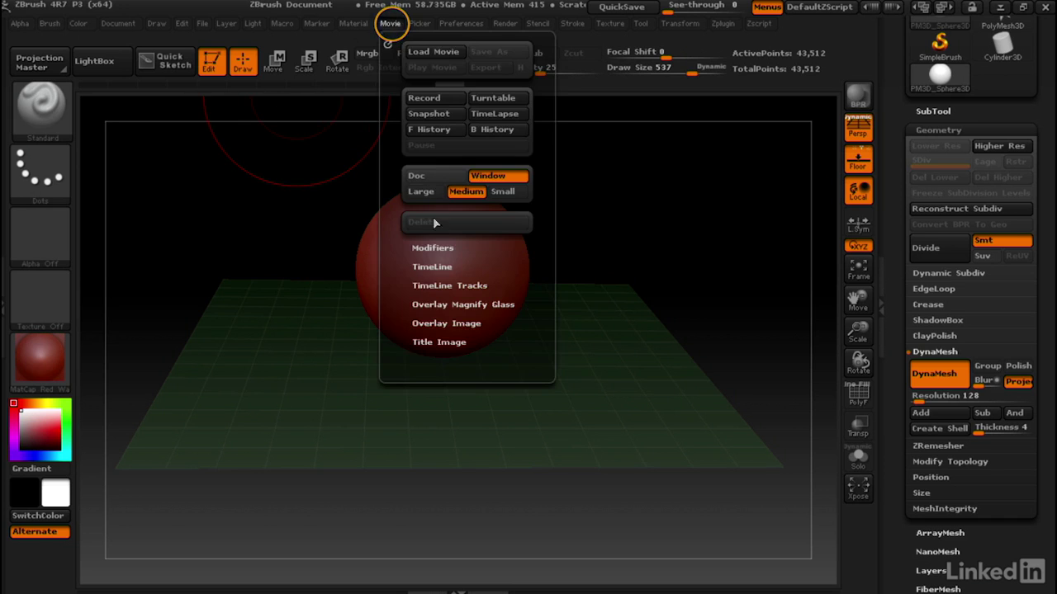
click(432, 267)
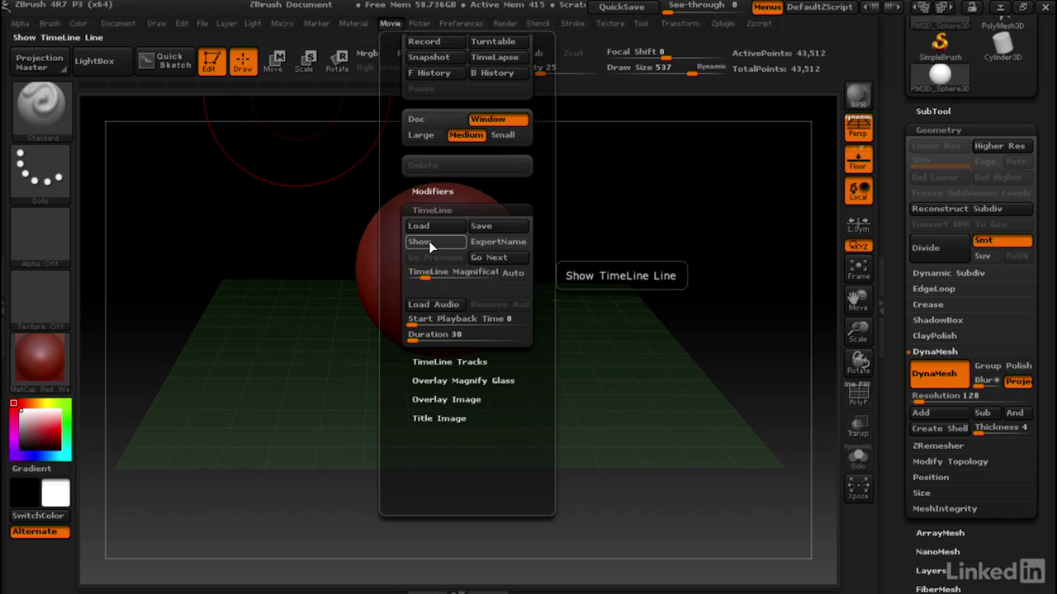
click(429, 241)
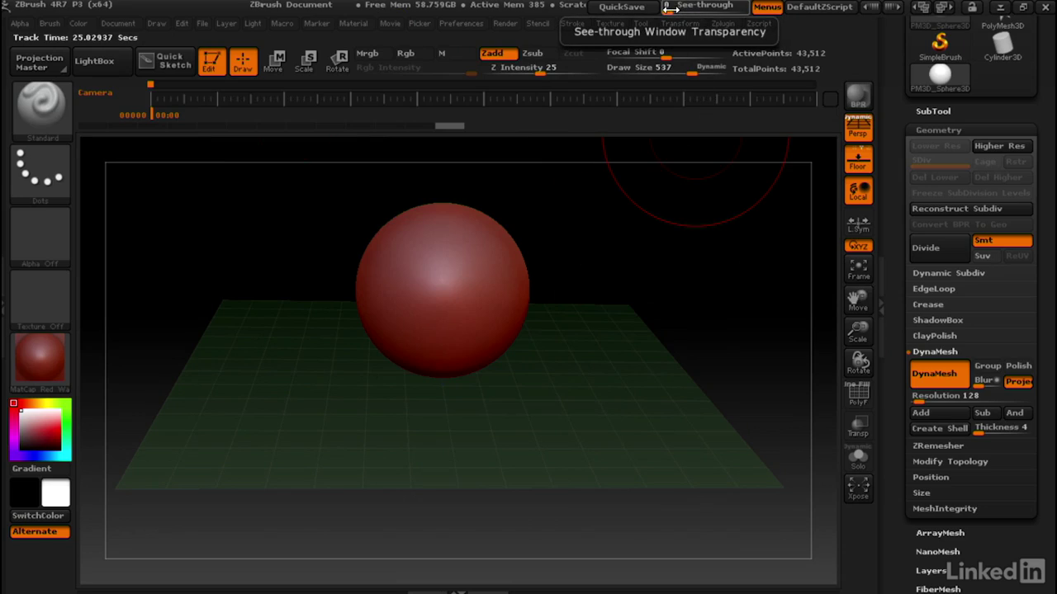
- Try See-through at 41 to view the shark reference behind the sphere, and reset it to 0
drag(671, 7, 713, 12)
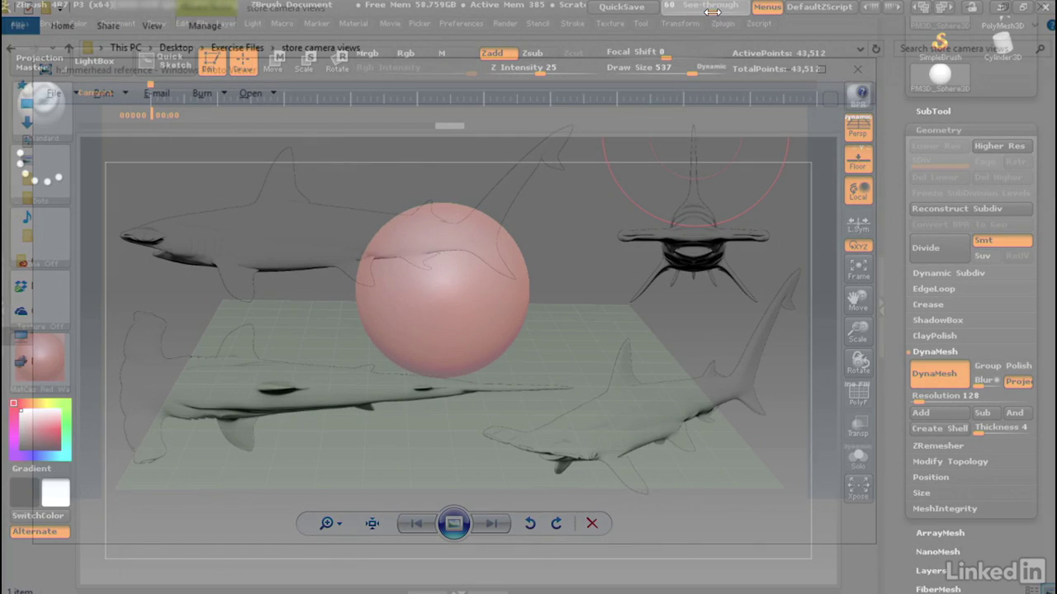
drag(710, 11, 696, 11)
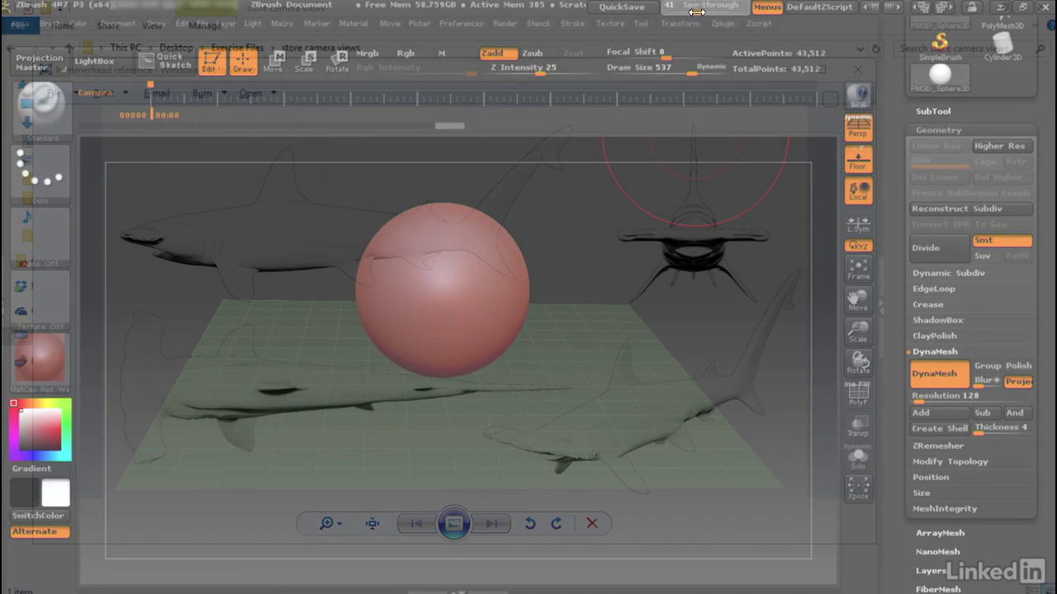
drag(594, 267, 624, 232)
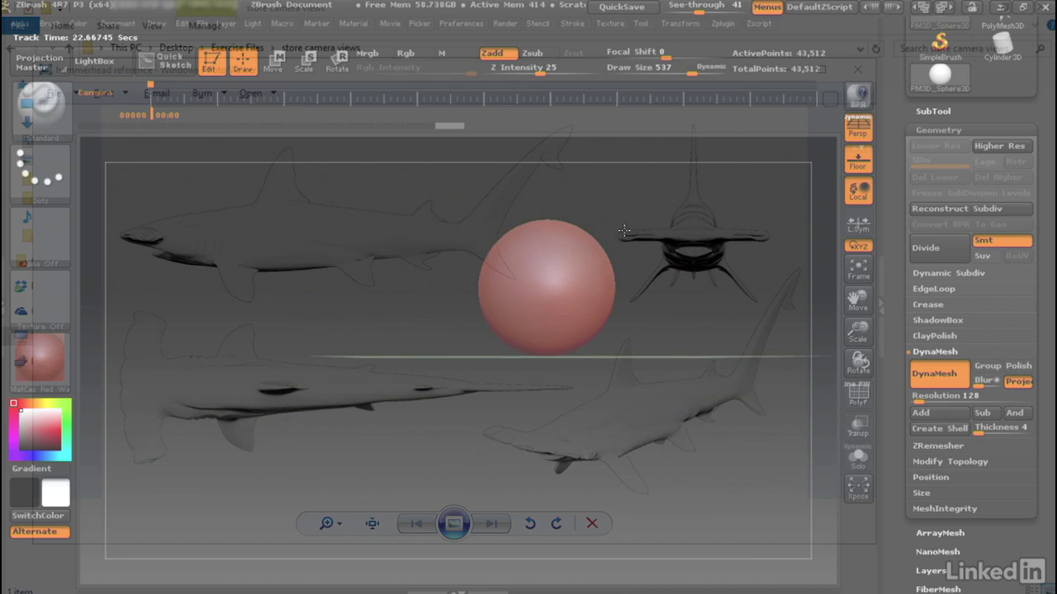
drag(623, 232, 542, 226)
click(690, 7)
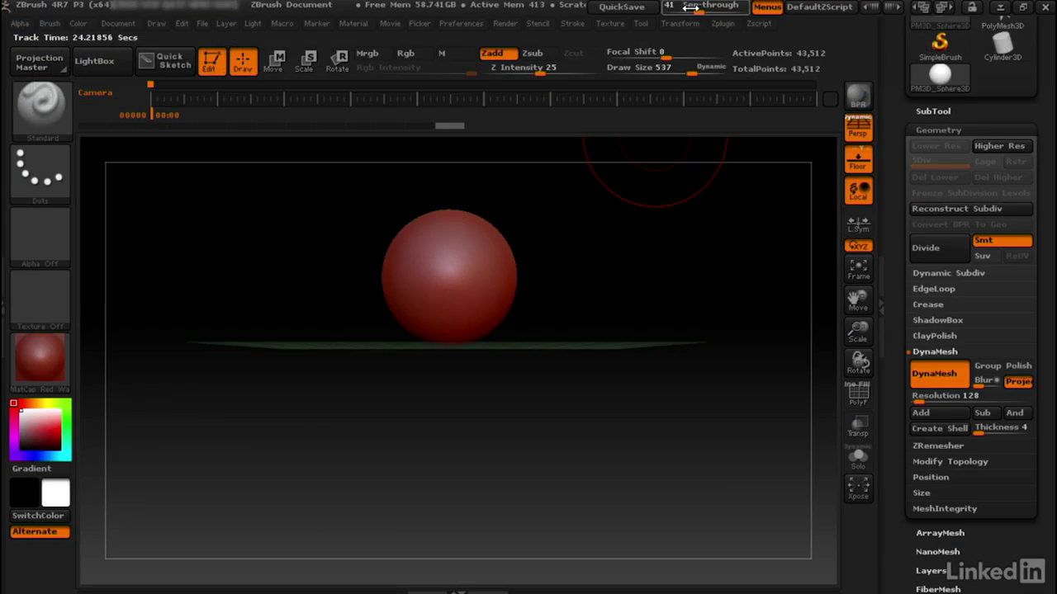
mouse_move(690, 7)
mouse_down()
mouse_move(702, 6)
mouse_move(669, 7)
mouse_up()
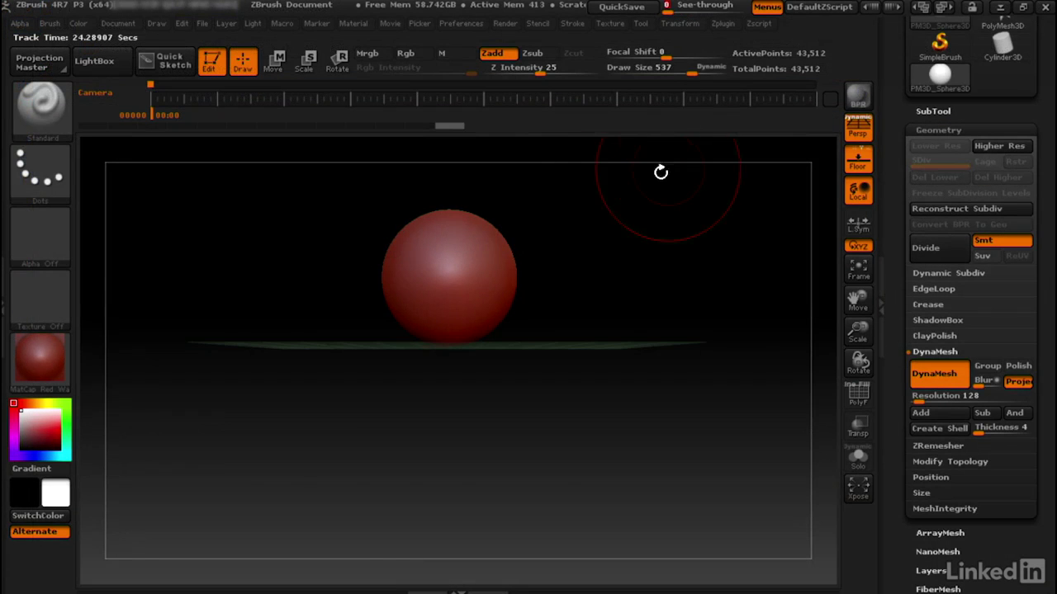
- Choose the Move sculpting brush and activate symmetry for the sphere
drag(531, 195, 552, 257)
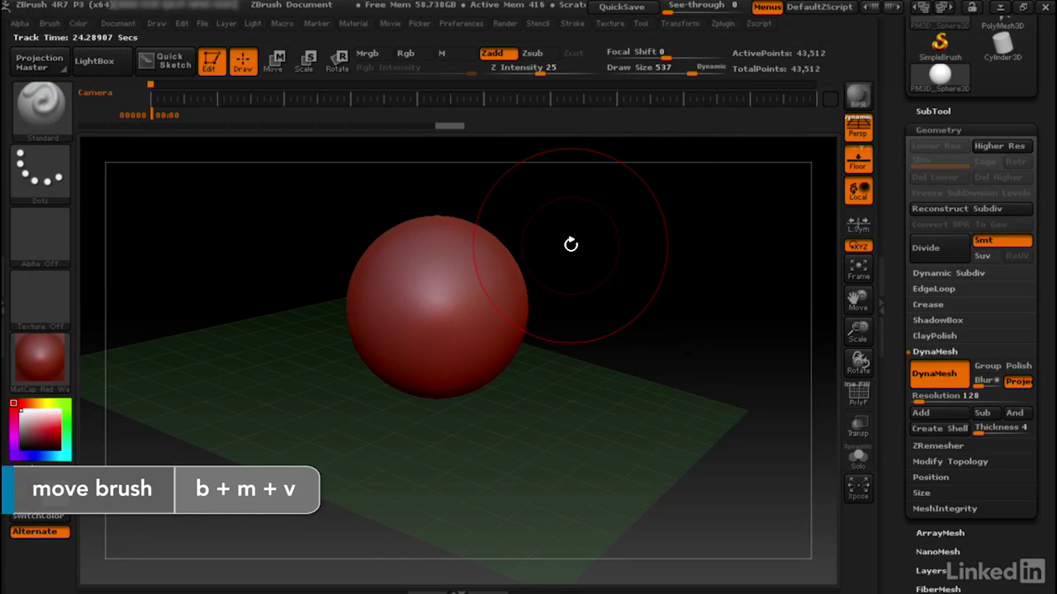
key(b)
key(m)
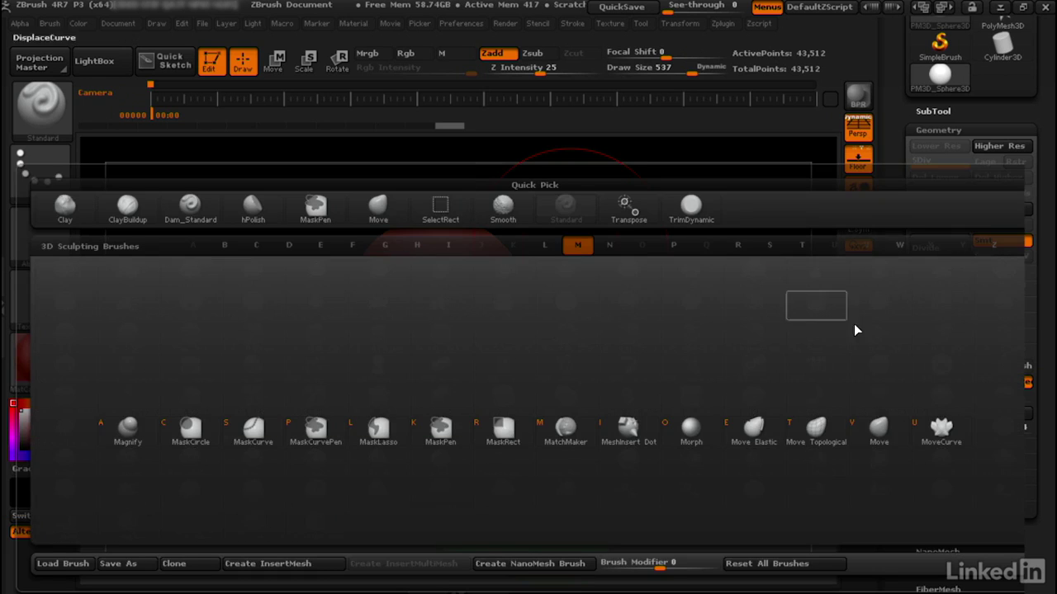
key(v)
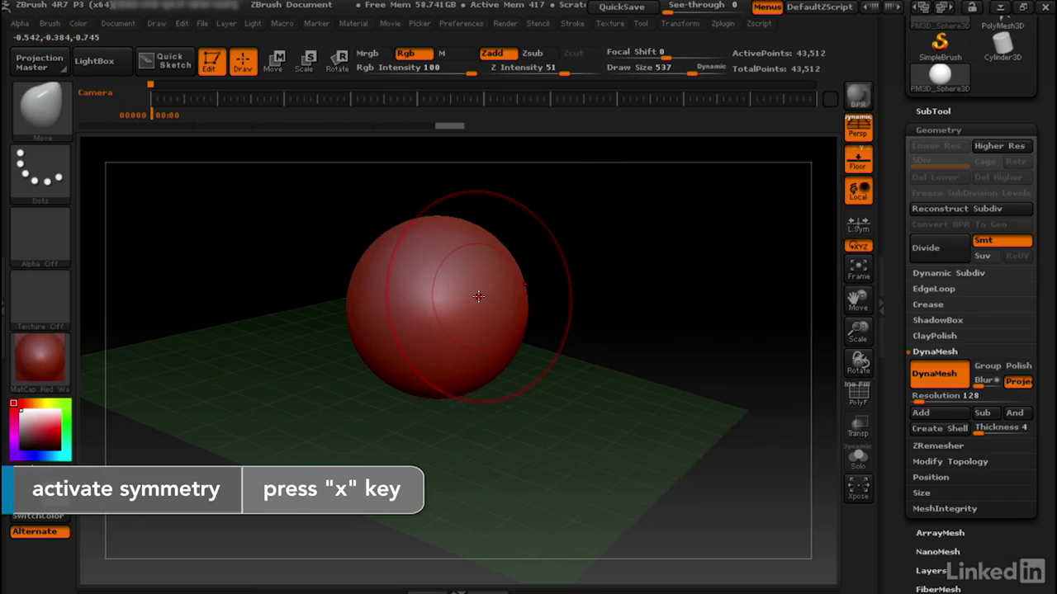
key(x)
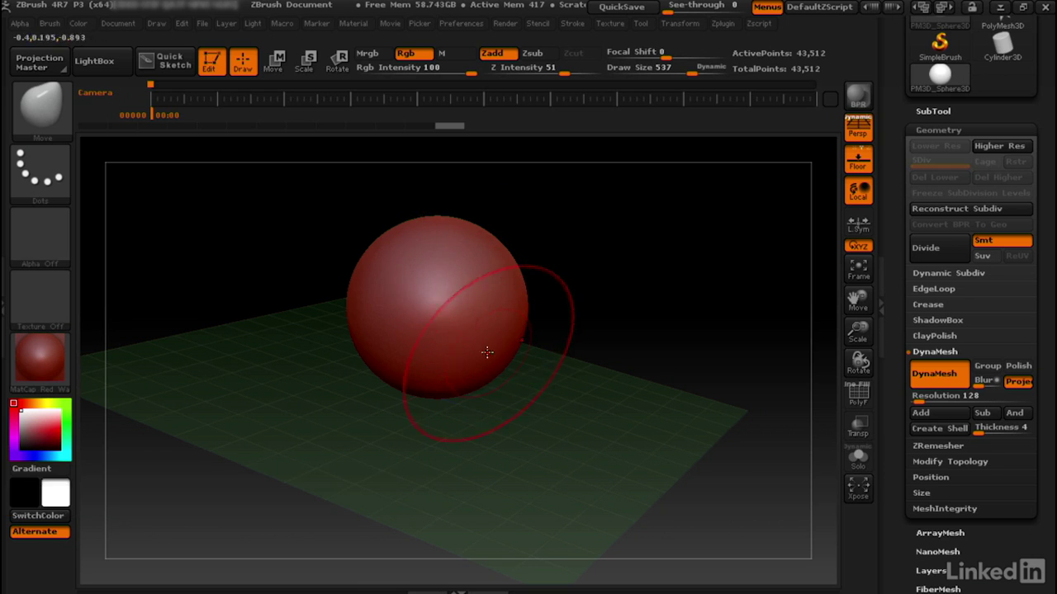
- Turn off perspective and stretch both ends of the sphere outward into a long body with a Draw Size of 851
mouse_move(484, 222)
mouse_down()
mouse_move(550, 273)
mouse_move(536, 307)
mouse_move(547, 279)
mouse_up()
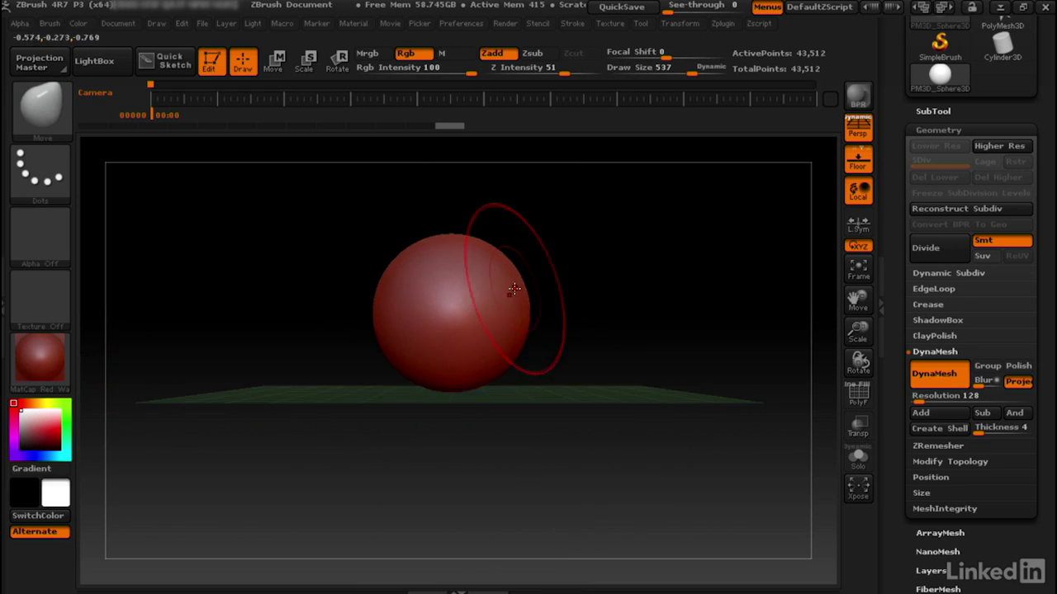
drag(694, 73, 711, 73)
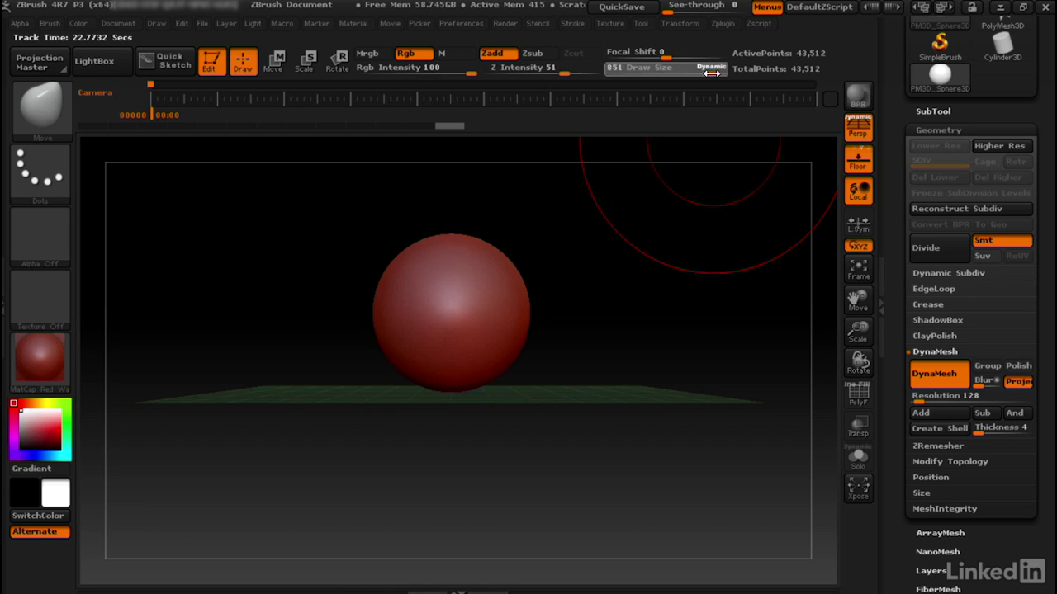
click(859, 130)
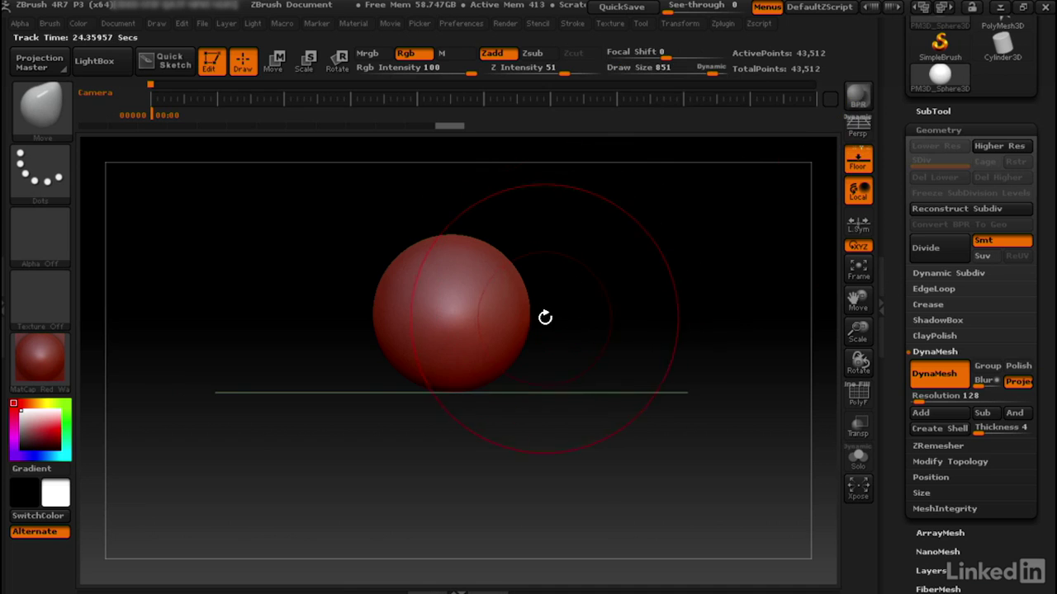
drag(522, 307, 684, 313)
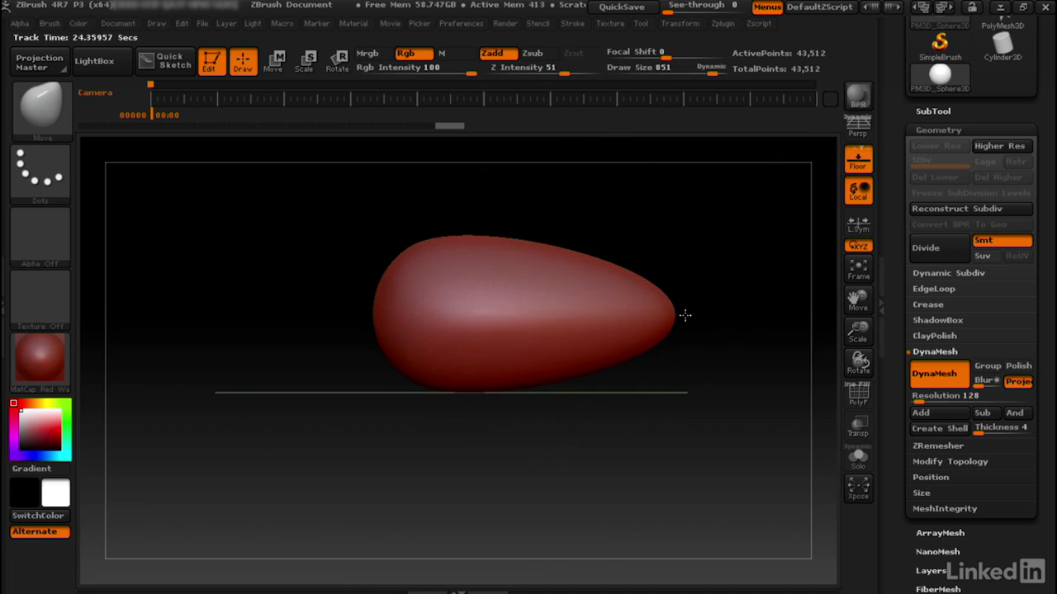
drag(377, 306, 170, 308)
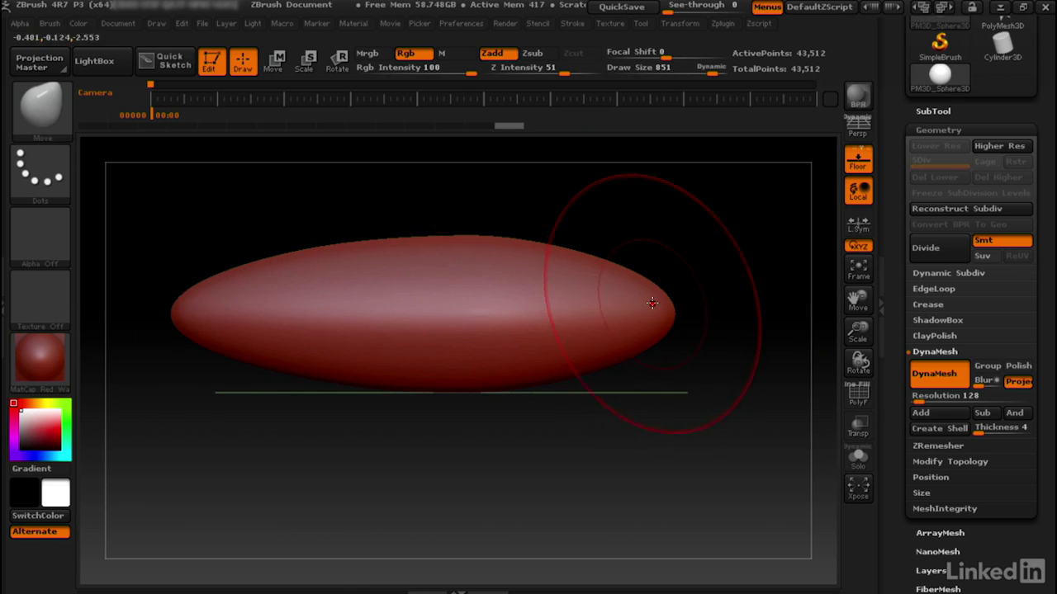
- Set the Draw Size to 302, pull out the head end and widen it sideways into a hammer shape
key(space)
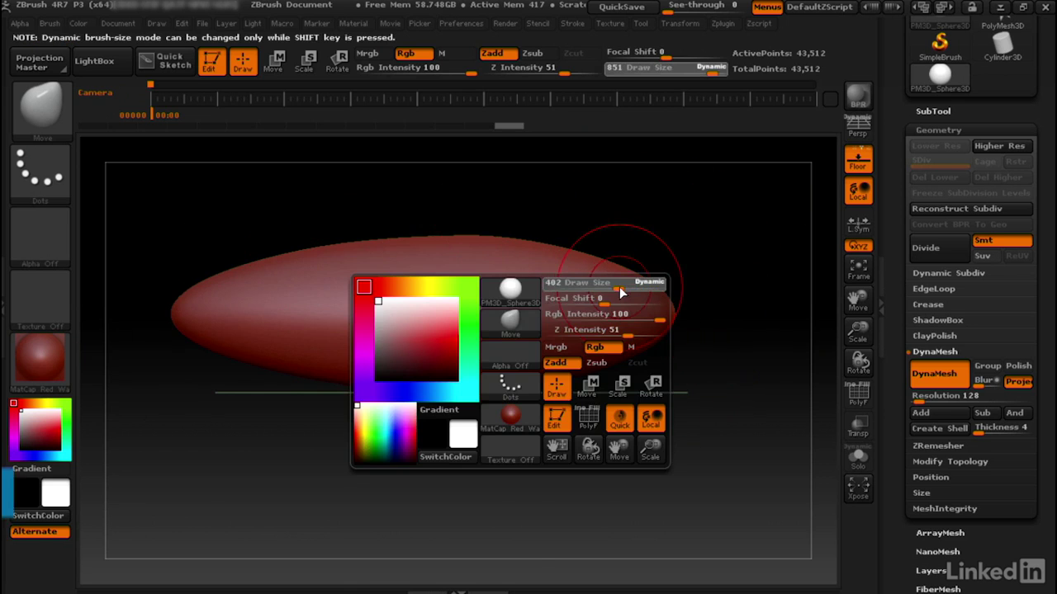
drag(649, 288, 580, 287)
drag(673, 319, 708, 314)
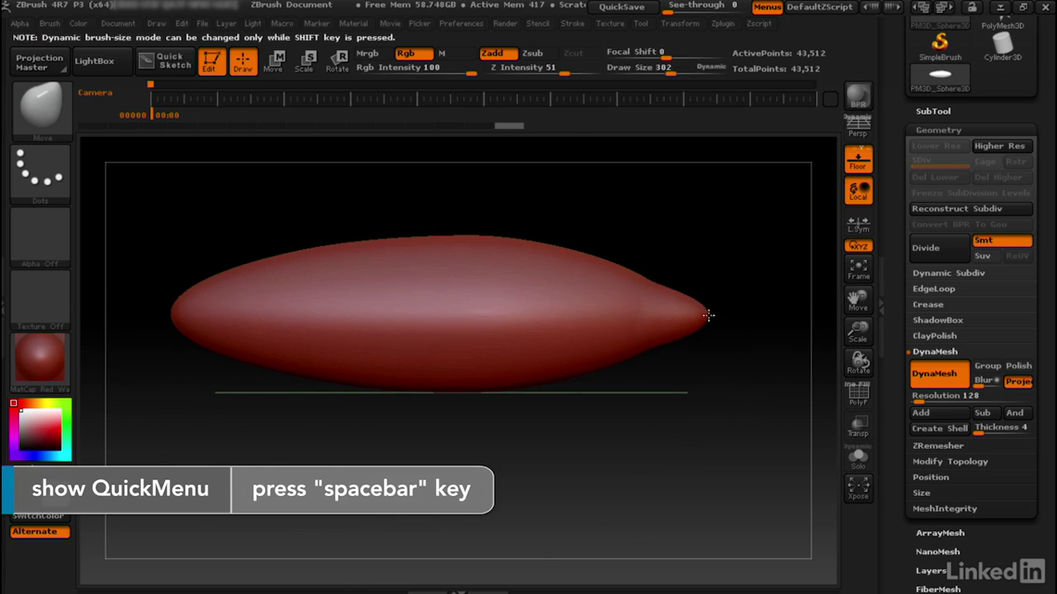
drag(708, 272, 702, 401)
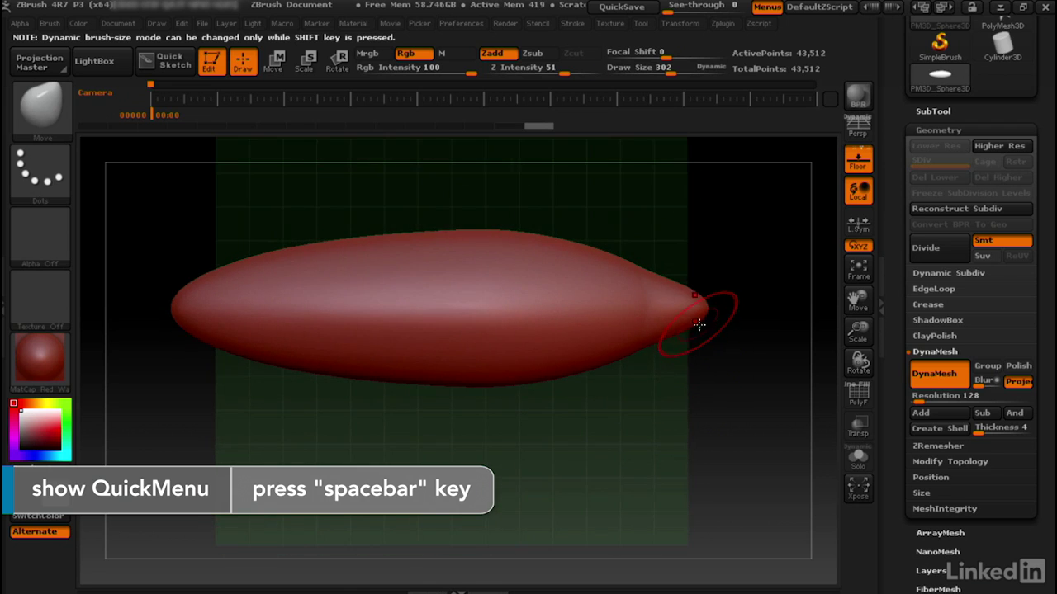
drag(703, 318, 713, 421)
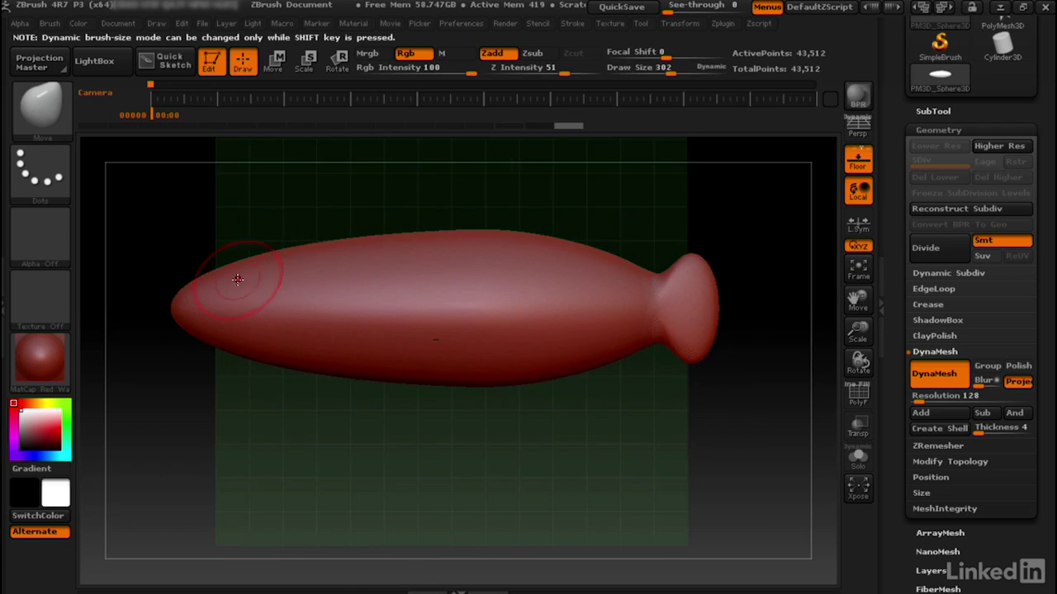
- In the side view, pull the body's rear end up and down to form a rough tail fin
drag(217, 194, 260, 248)
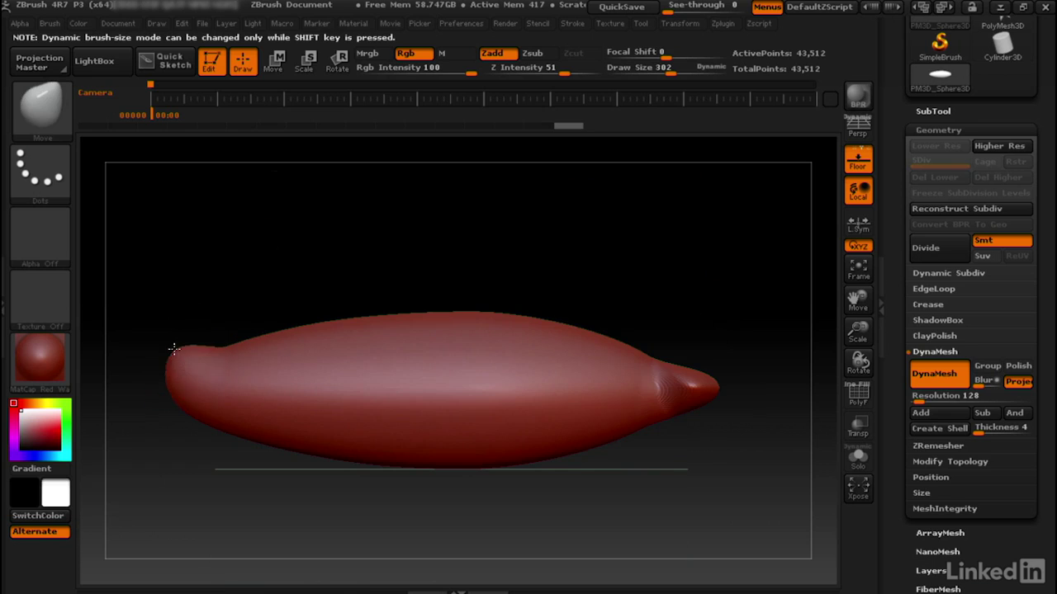
drag(174, 349, 163, 323)
drag(181, 407, 171, 452)
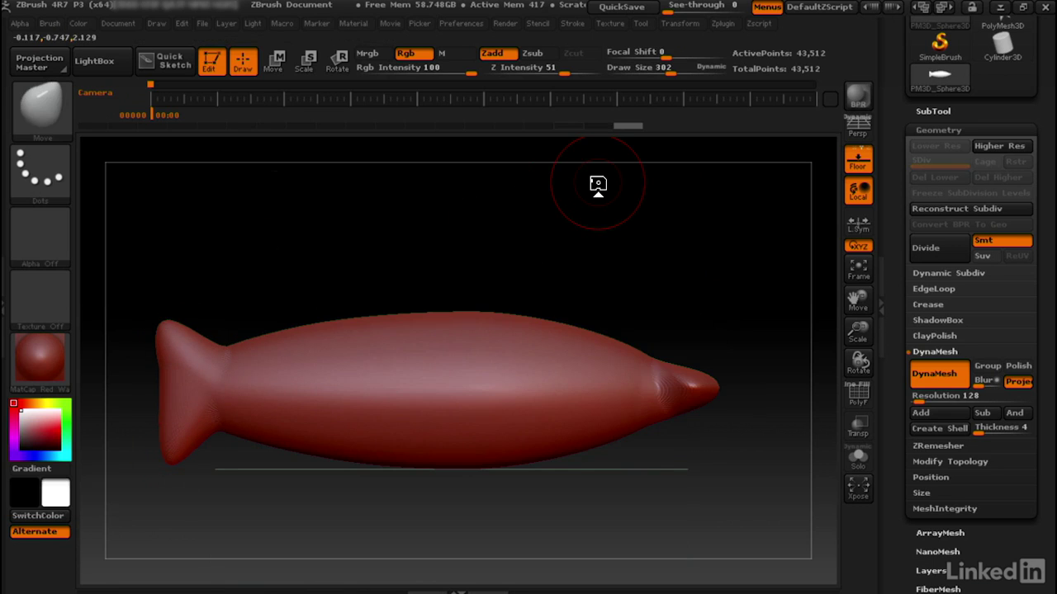
- Set See-through to 43 and position and scale the model's side view over the reference's side-view shark
drag(674, 7, 704, 7)
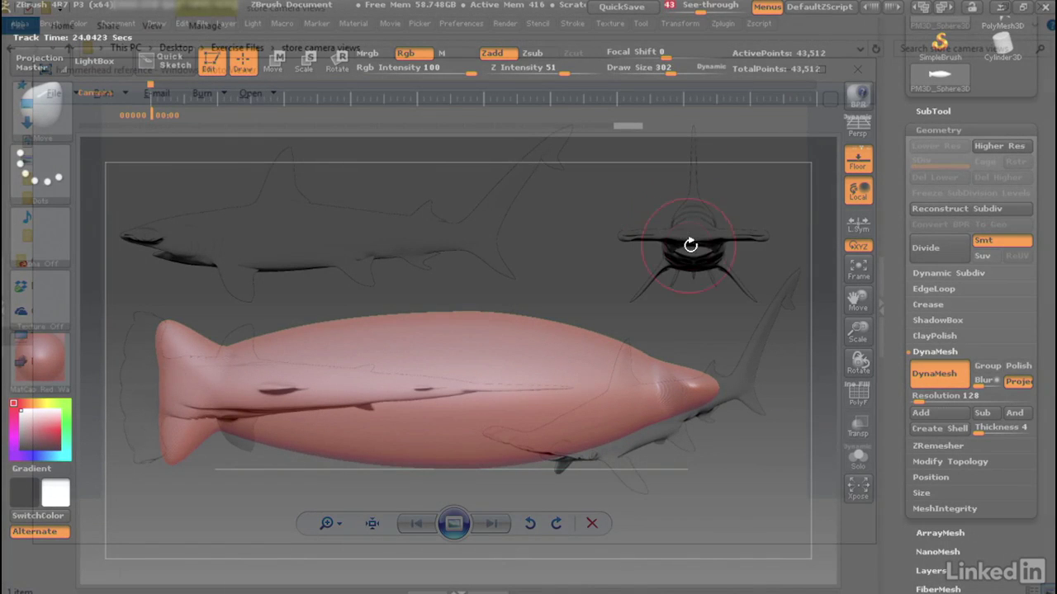
drag(670, 297, 631, 214)
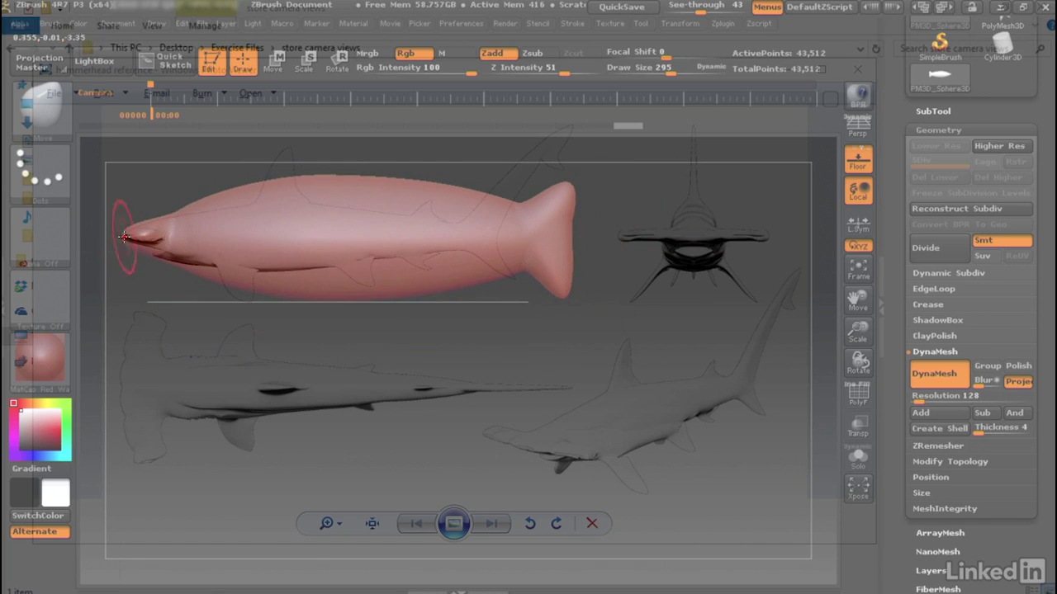
drag(122, 234, 136, 192)
drag(578, 188, 578, 188)
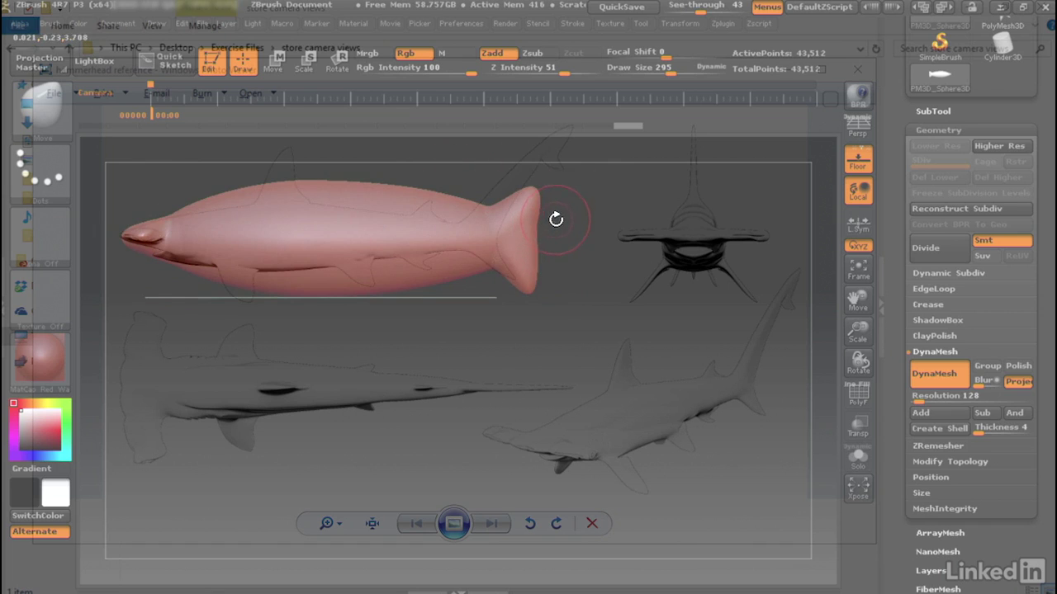
- Set the Draw Size to 703 and push the middle of the tail fin's rear edge inward
drag(661, 69, 704, 71)
drag(539, 244, 498, 241)
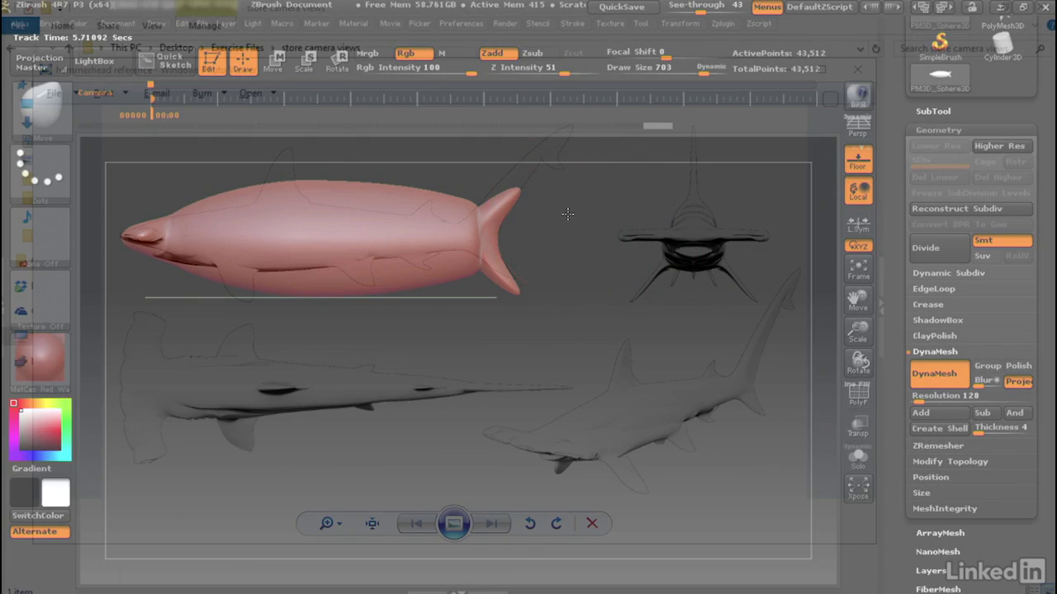
- Align the model's top view with the reference's top-view shark and store a camera keyframe at frame 77
drag(567, 215, 568, 353)
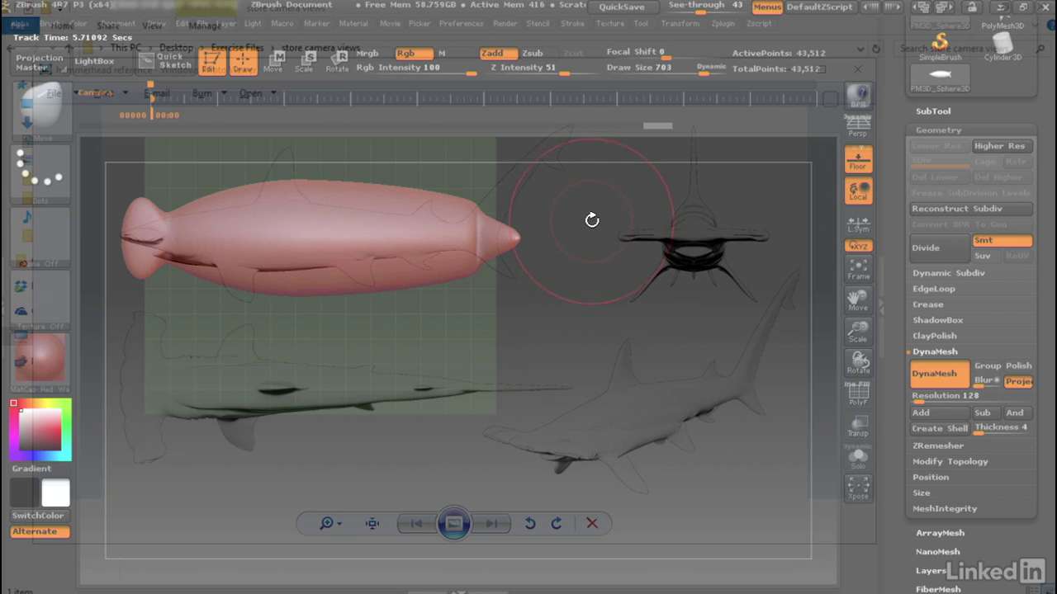
mouse_move(581, 226)
mouse_down()
mouse_move(573, 217)
mouse_move(575, 362)
mouse_move(579, 353)
mouse_up()
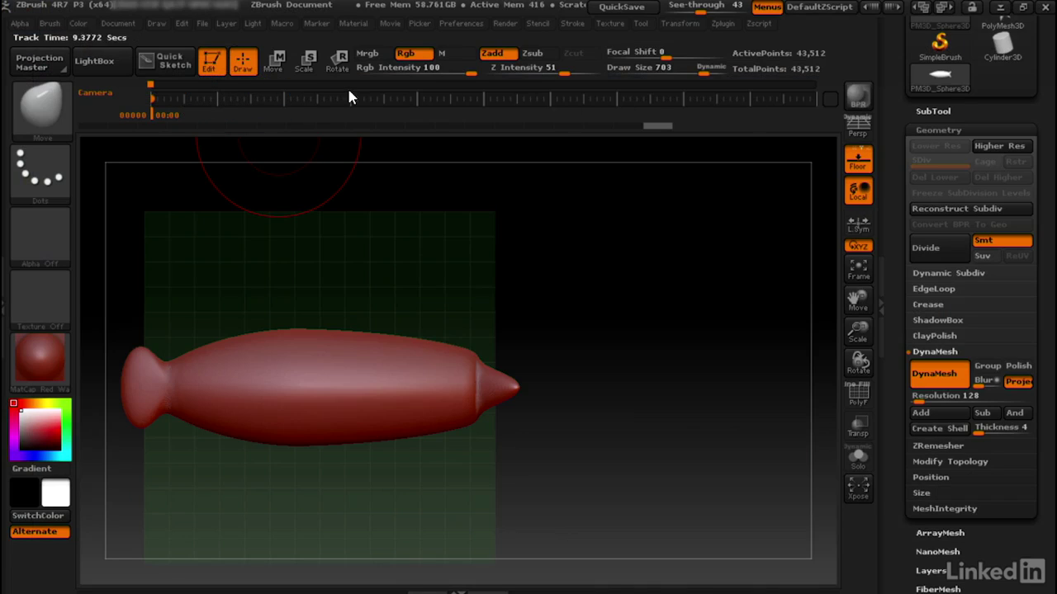
click(223, 101)
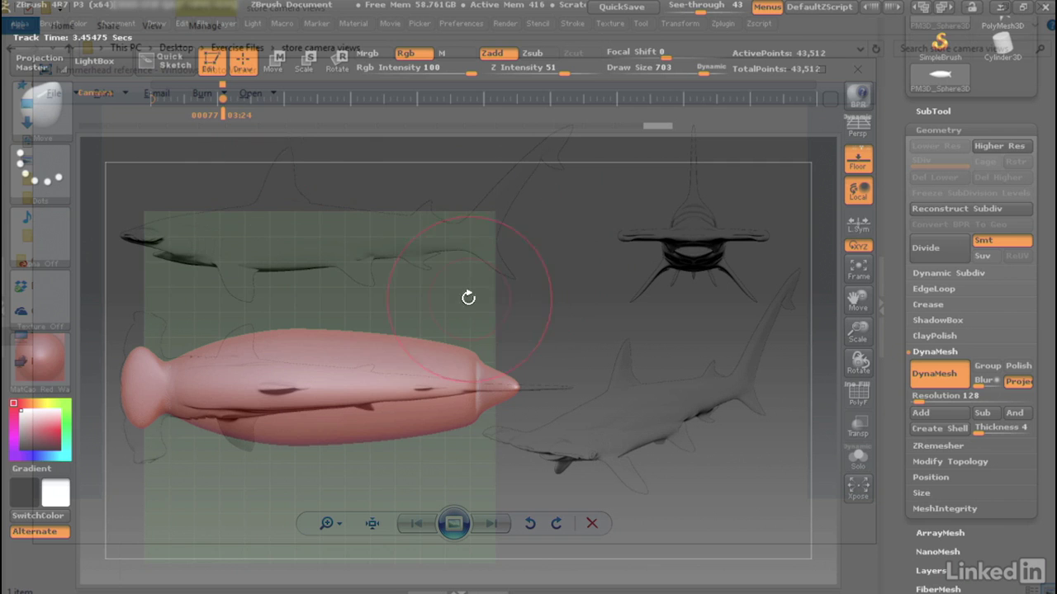
- Align the model's front view with the reference's front-view shark and store a camera keyframe at frame 142
drag(439, 293, 435, 171)
drag(359, 255, 757, 140)
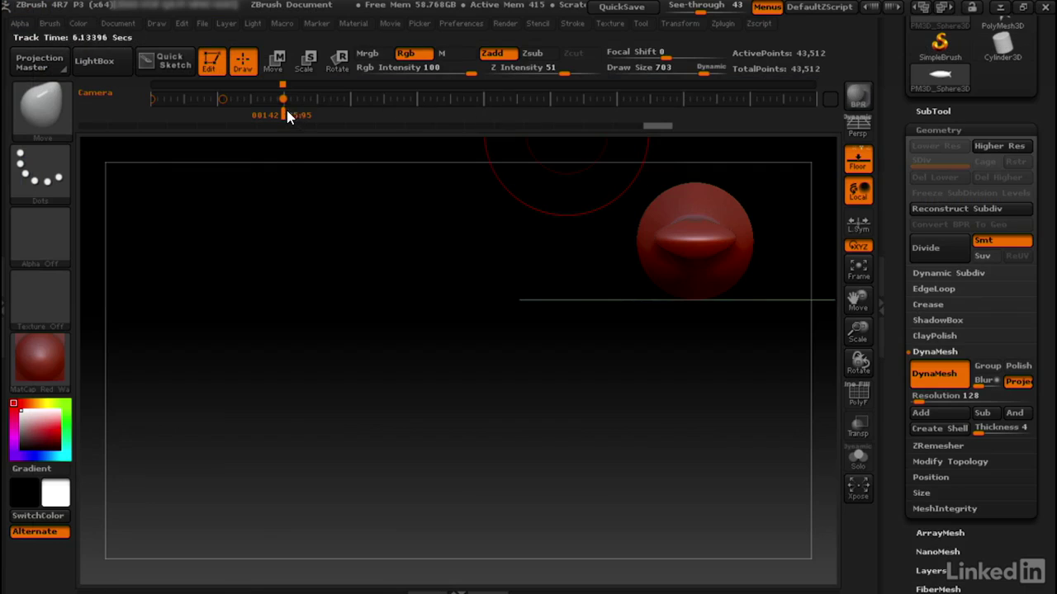
- Scrub the timeline between the stored camera views and go to the previous camera keyframe
mouse_move(286, 116)
mouse_down()
mouse_move(174, 116)
mouse_move(262, 108)
mouse_move(276, 122)
mouse_move(338, 119)
mouse_move(272, 111)
mouse_move(291, 113)
mouse_up()
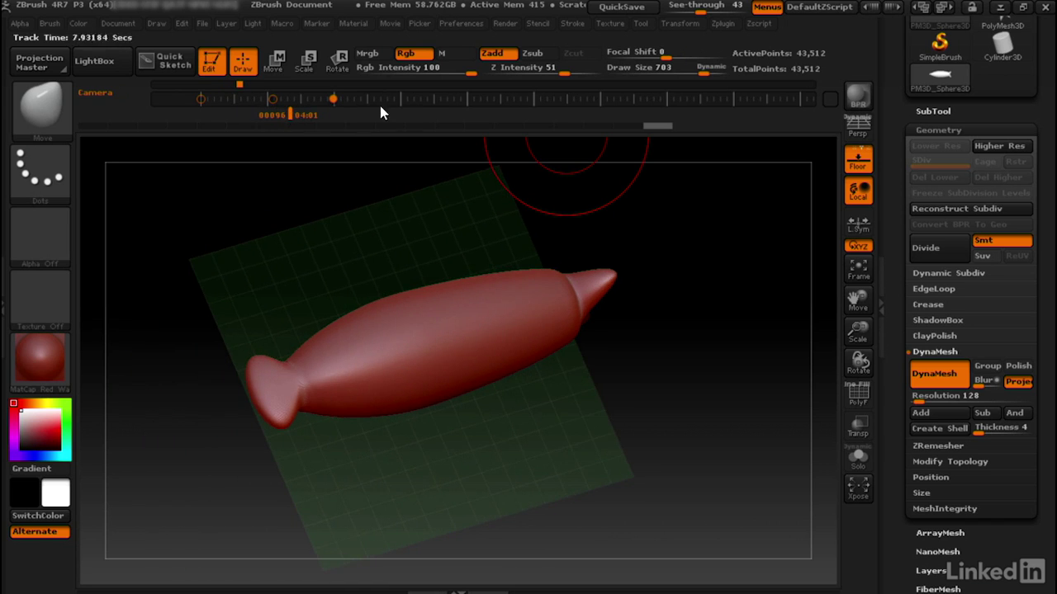
click(390, 23)
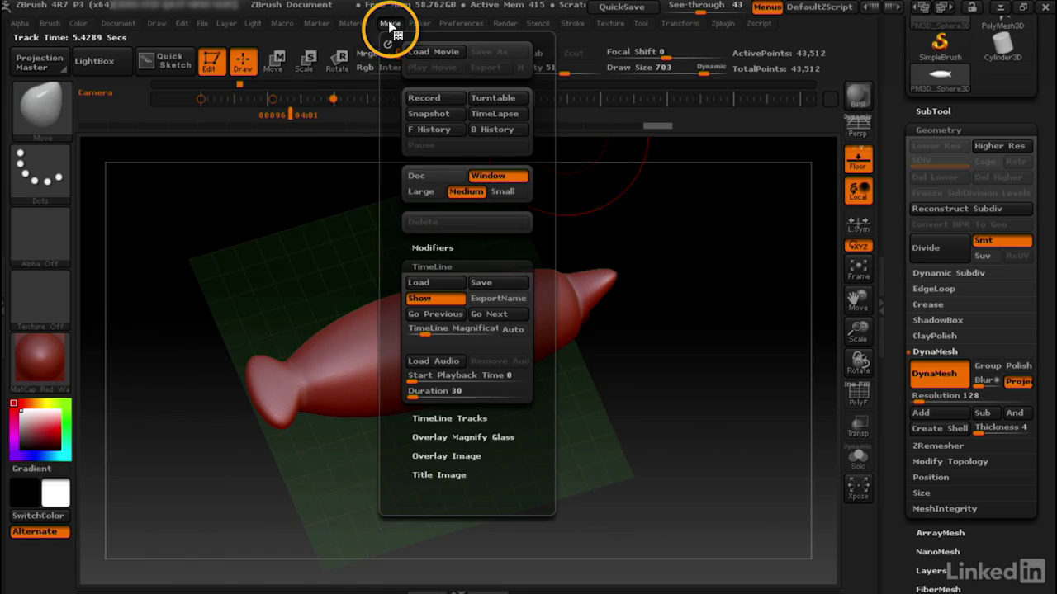
click(450, 320)
click(450, 320)
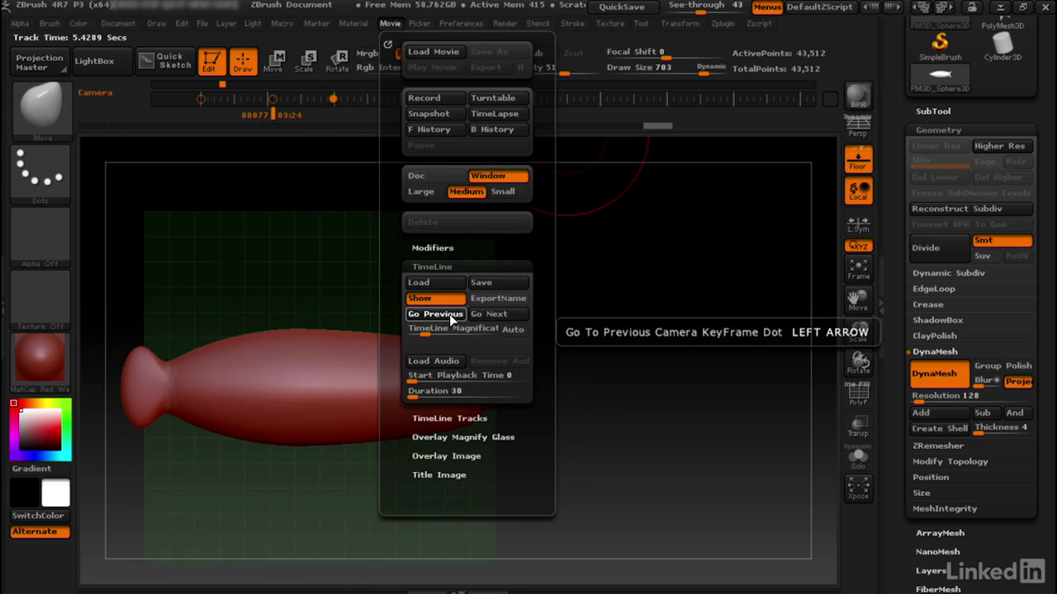
- Cycle back and forth through the stored side, top and front camera keyframes
click(479, 313)
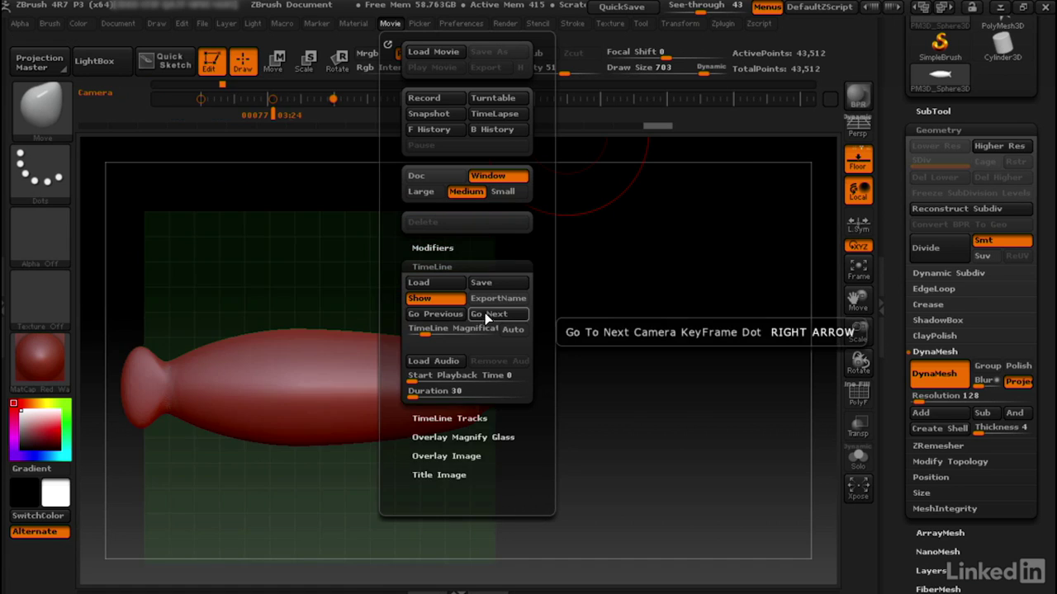
click(478, 314)
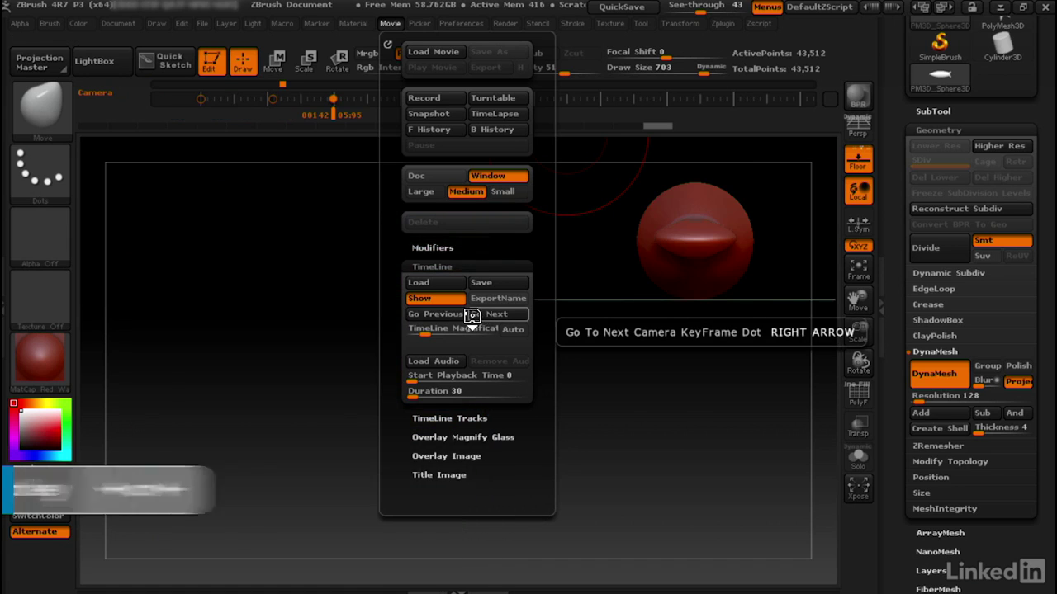
click(470, 314)
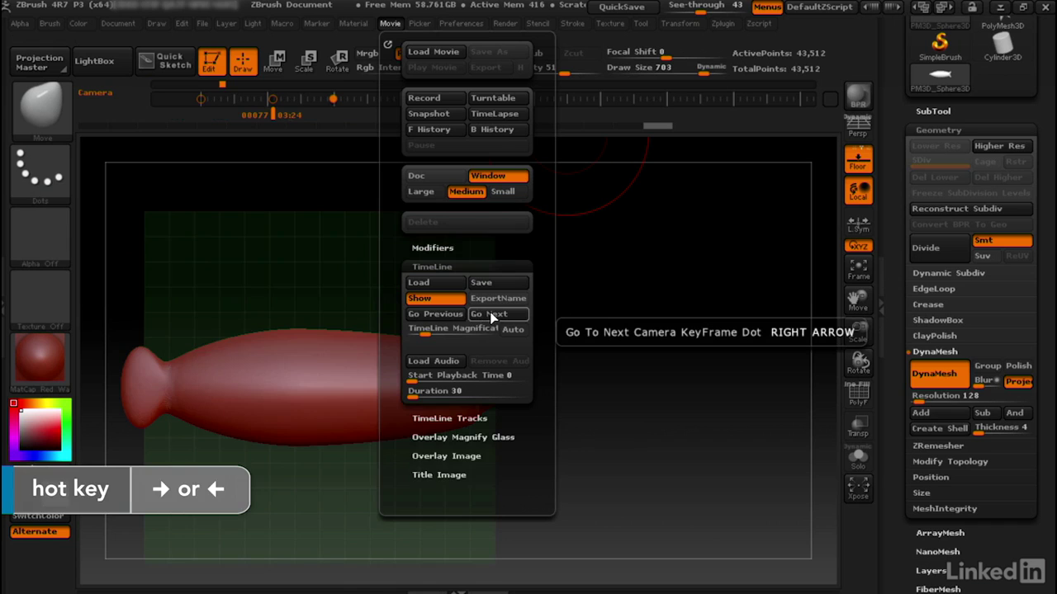
click(490, 316)
click(491, 316)
click(490, 315)
click(490, 316)
click(491, 316)
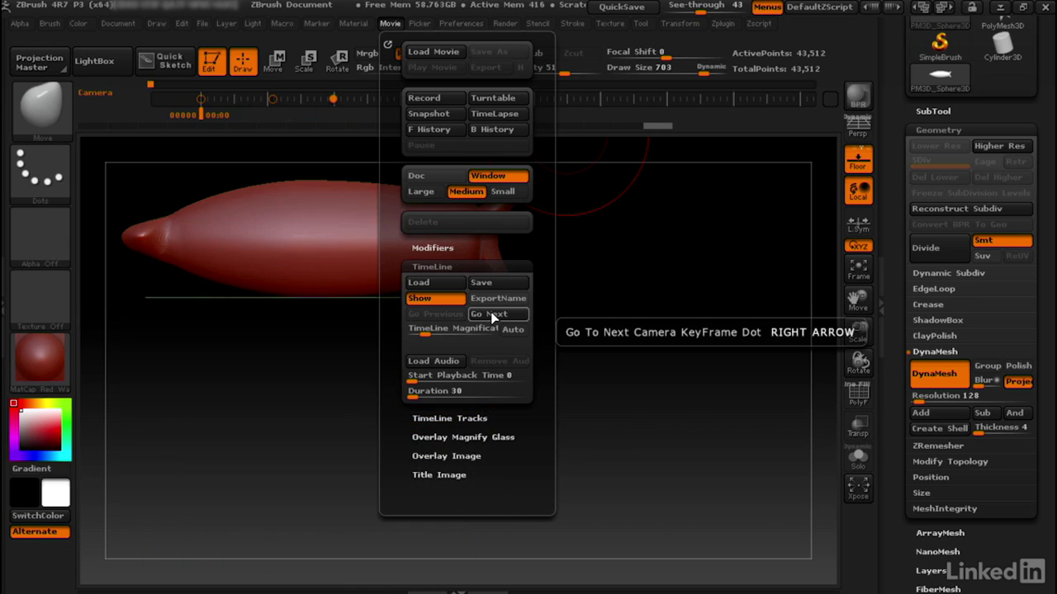
click(493, 317)
click(493, 316)
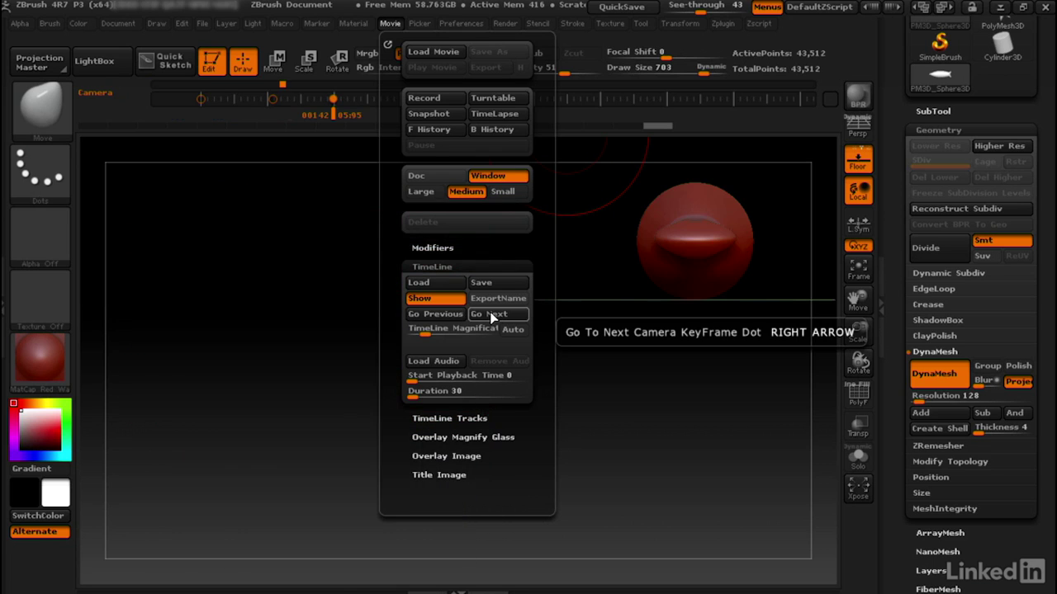
click(491, 315)
key(Left)
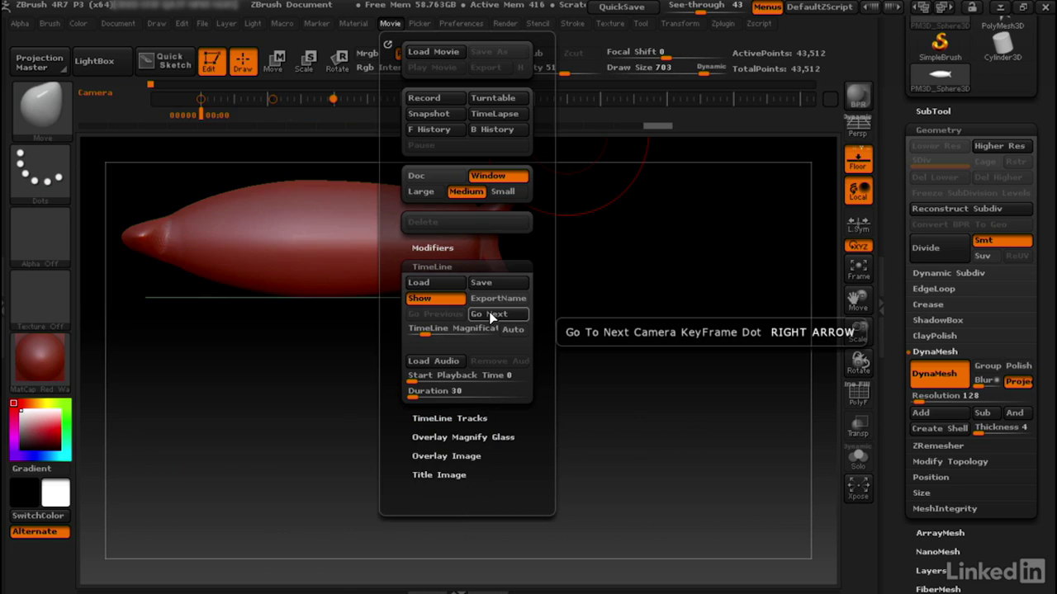
- Set See-through to 42 and Draw Size to 1000, and push the shark's rear back down to the side-view reference outline
drag(696, 7, 697, 10)
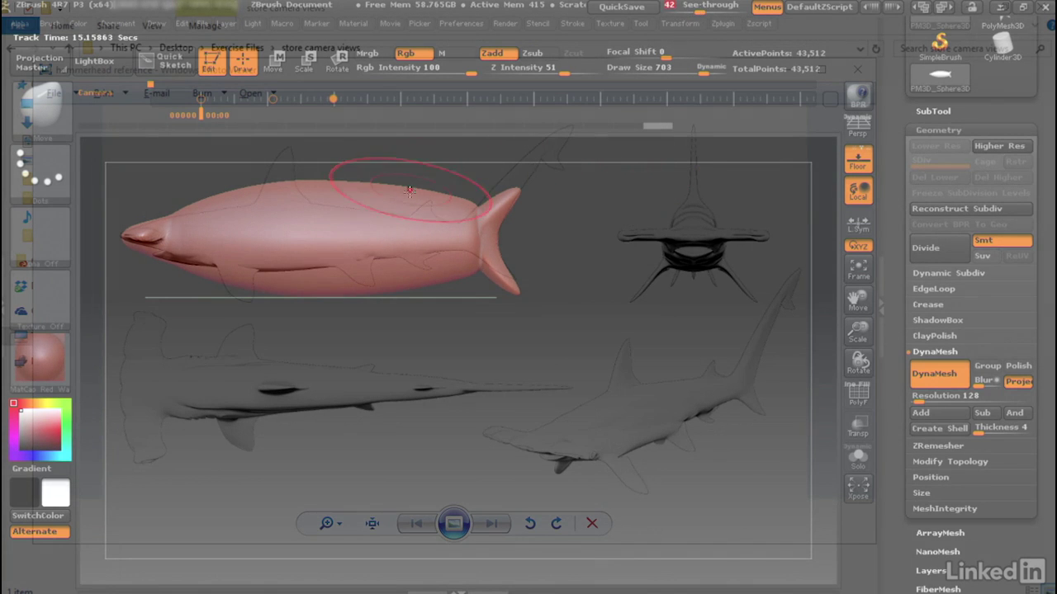
key(bracketright)
key(bracketright)
key(bracketright)
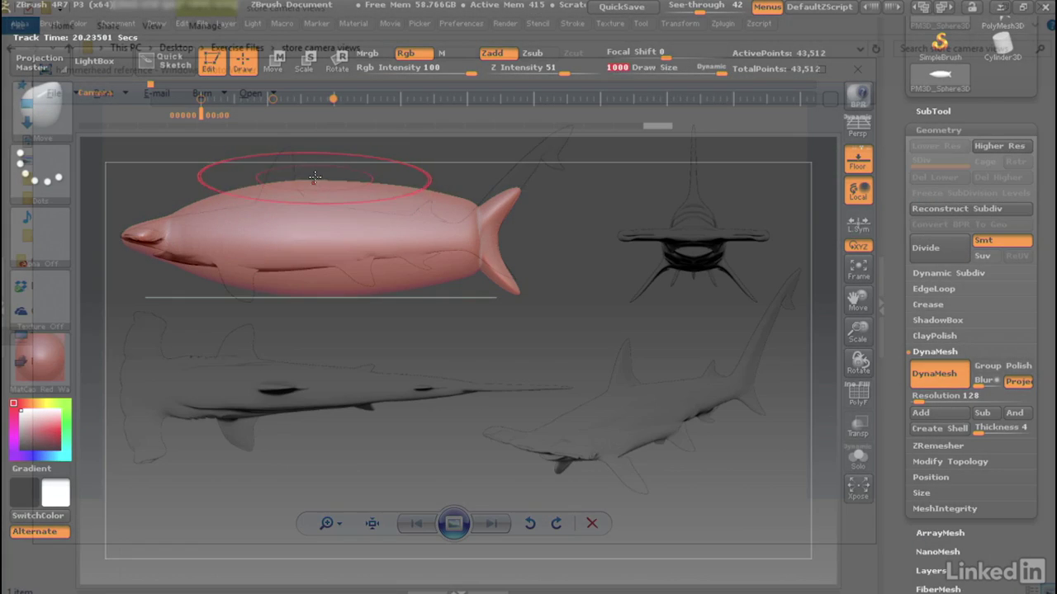
drag(417, 175, 427, 207)
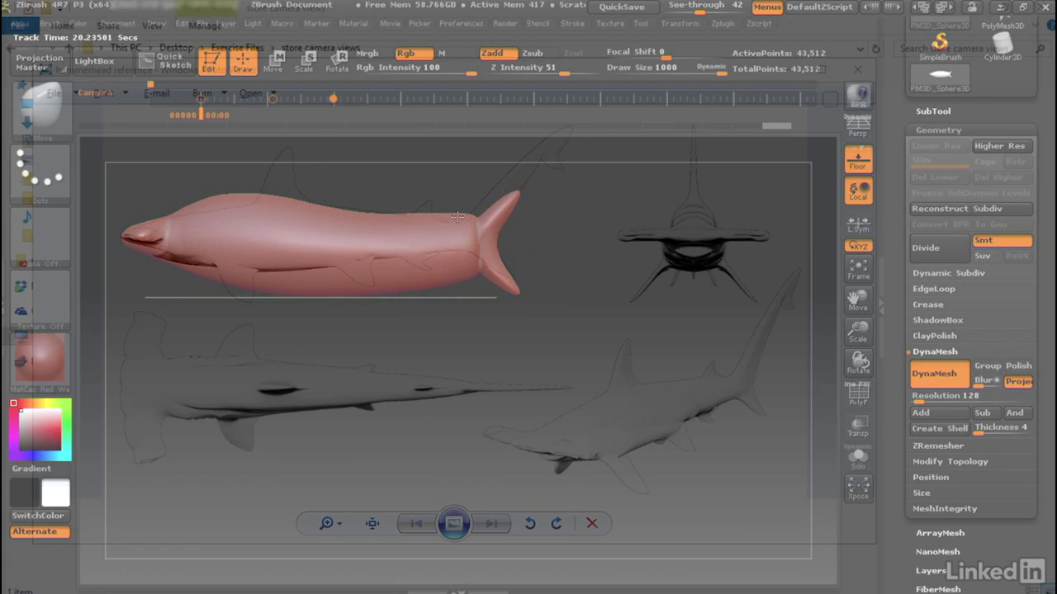
- Push the belly up to match the side-view reference and smooth the body toward the tail
drag(409, 276, 406, 260)
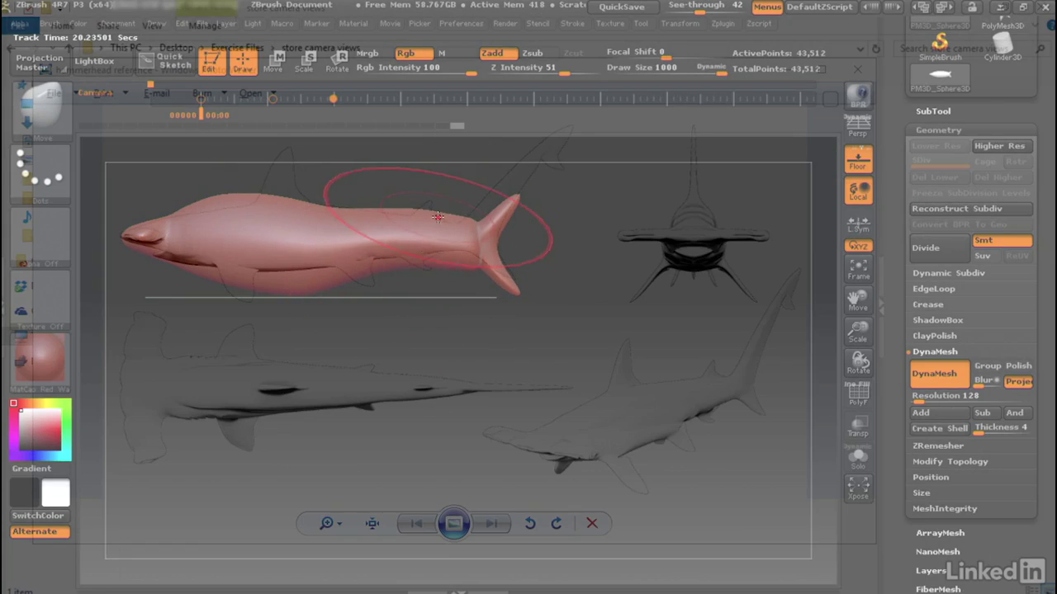
key(ctrl+z)
drag(271, 303, 290, 273)
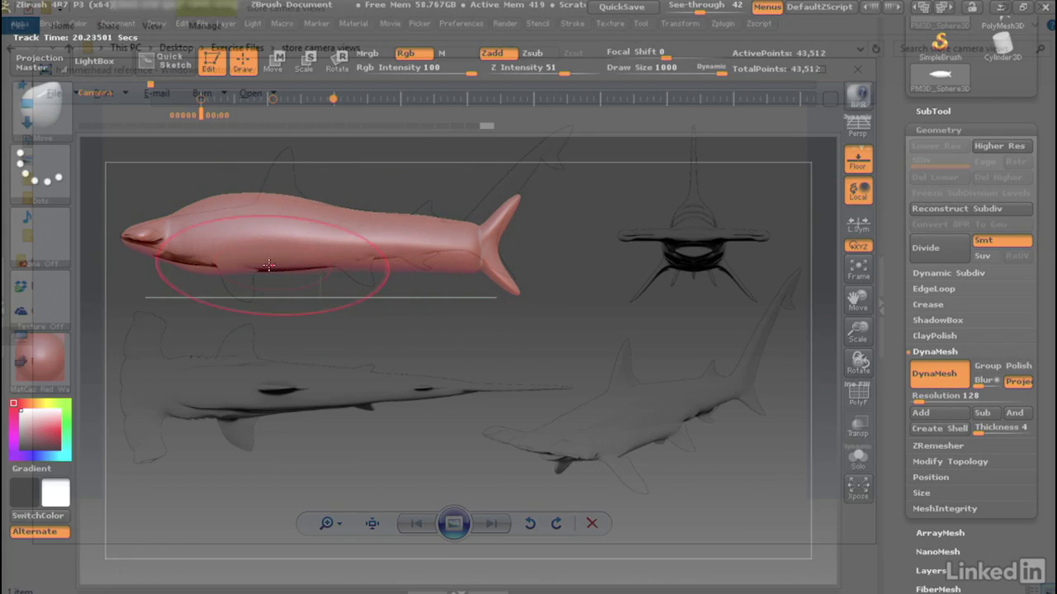
key(ctrl+z)
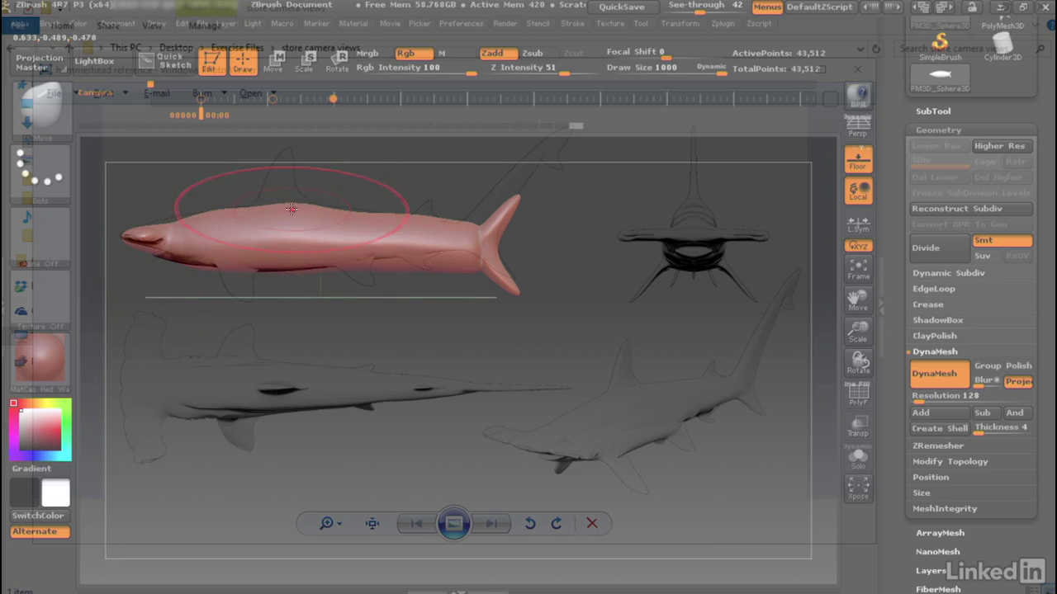
key(shift)
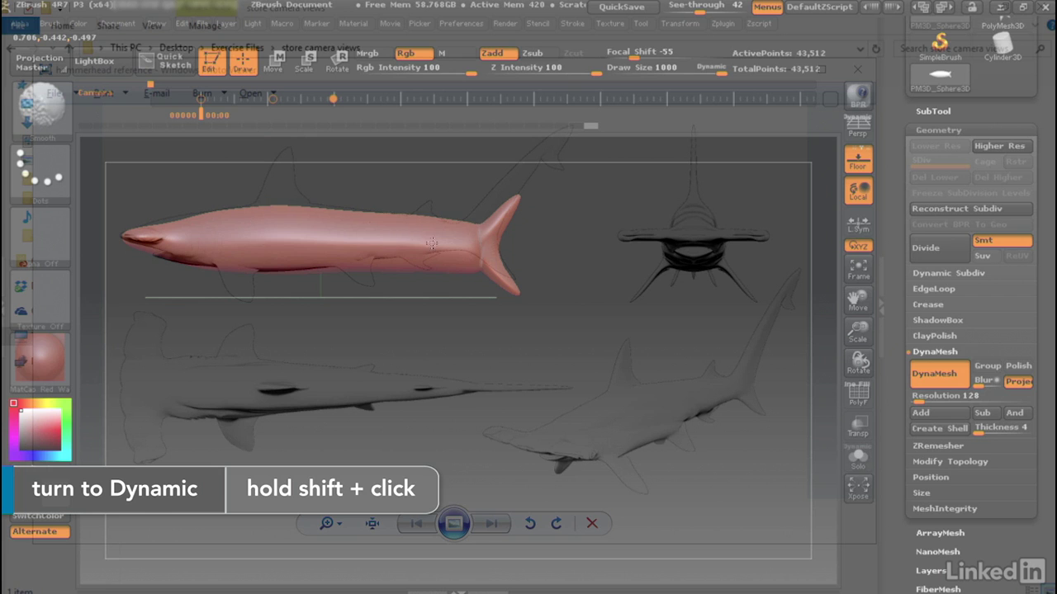
shift+drag(426, 248, 487, 273)
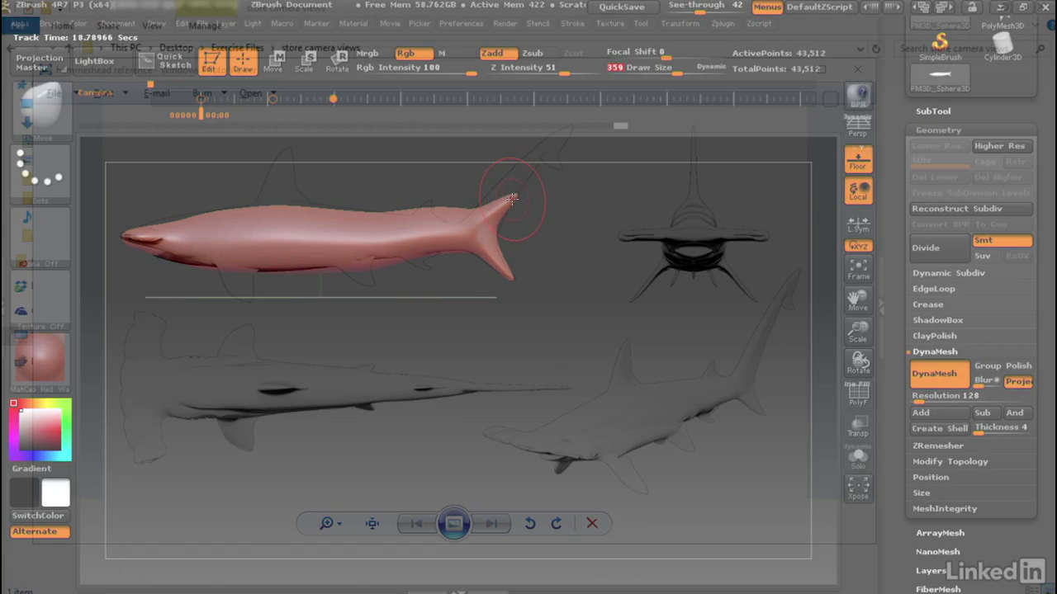
- Pull the upper tail lobe out along the side-view reference at Draw Size 359, refine the back before the tail, and raise Draw Size to 611
mouse_move(515, 191)
mouse_down()
mouse_move(519, 165)
mouse_move(573, 125)
mouse_move(559, 135)
mouse_up()
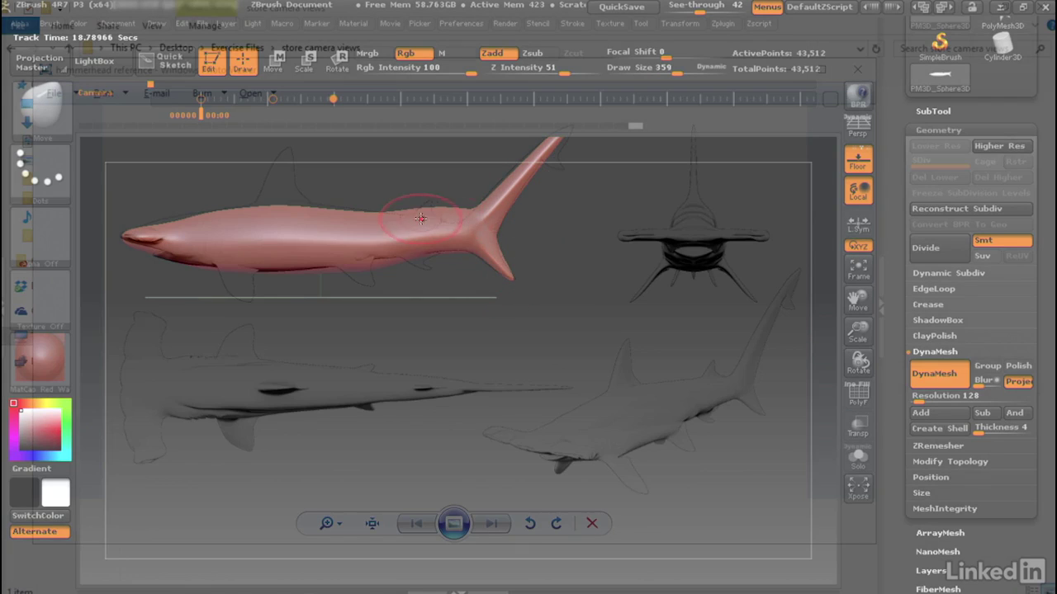
mouse_move(452, 209)
mouse_down()
mouse_move(403, 206)
mouse_move(416, 215)
mouse_up()
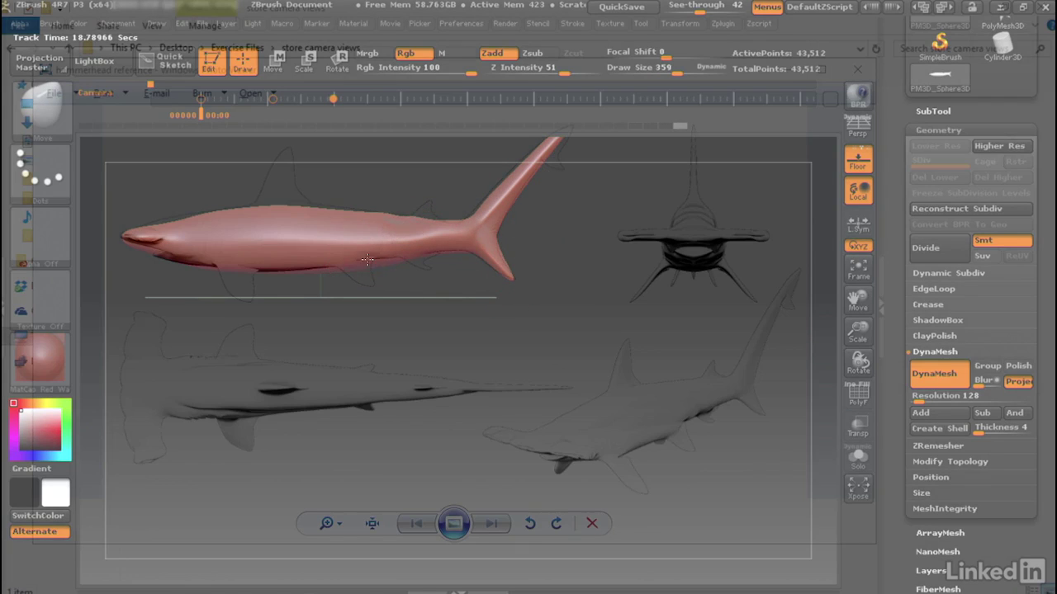
drag(676, 72, 696, 71)
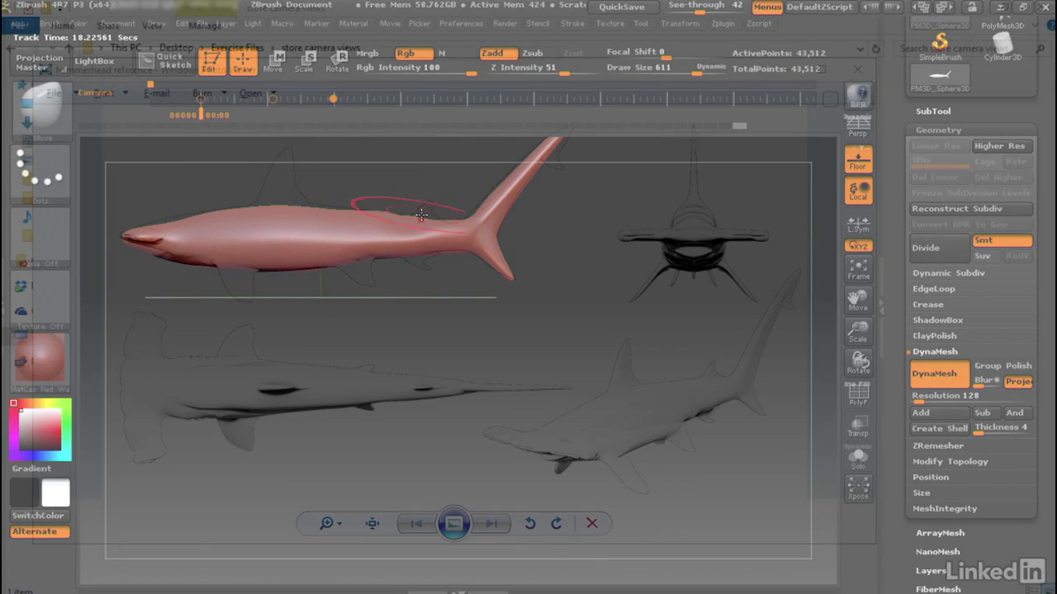
- Smooth the rear body and slim the body to the top-view reference at frame 77 with Draw Size 1000
key(shift)
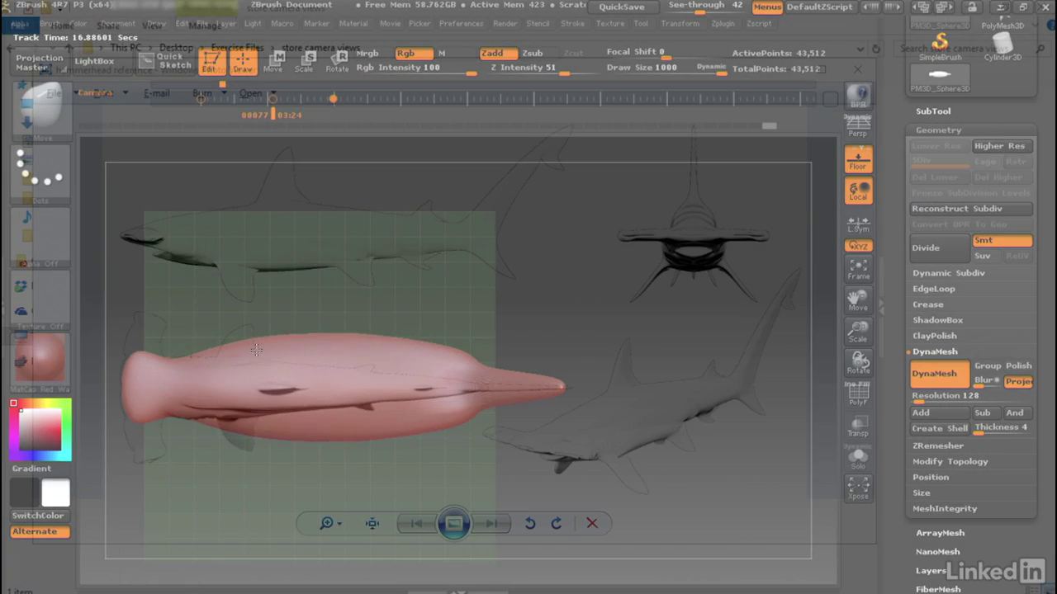
mouse_move(360, 351)
mouse_down()
mouse_move(450, 375)
mouse_move(236, 358)
mouse_move(231, 346)
mouse_move(459, 347)
mouse_move(429, 376)
mouse_move(551, 384)
mouse_move(528, 378)
mouse_move(541, 383)
mouse_up()
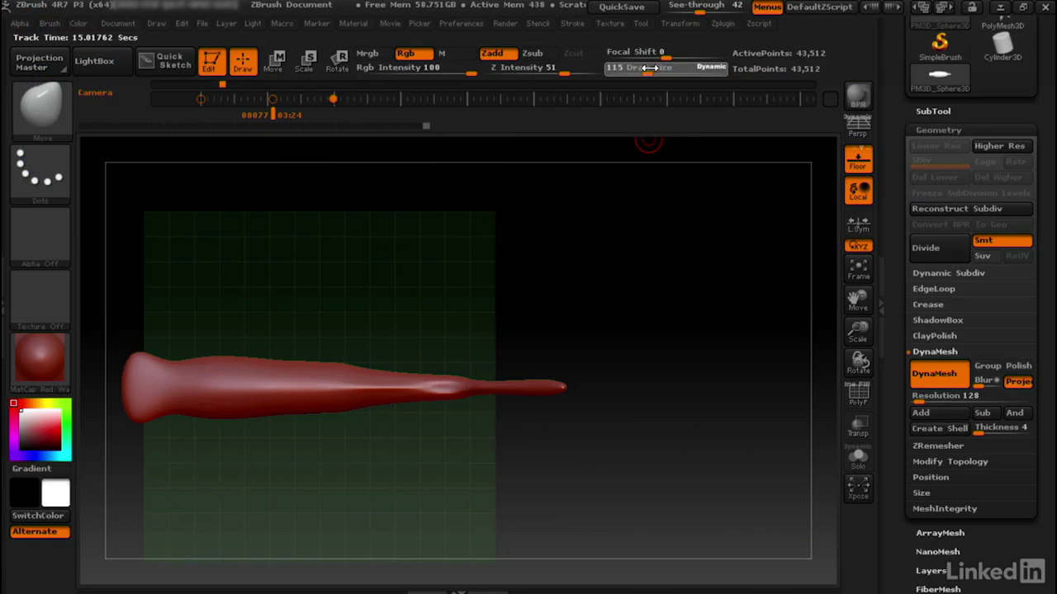
- Set Draw Size to 310, pull the head sides outward into a hammer shape, and adjust the head to the front-view reference
drag(634, 73, 640, 75)
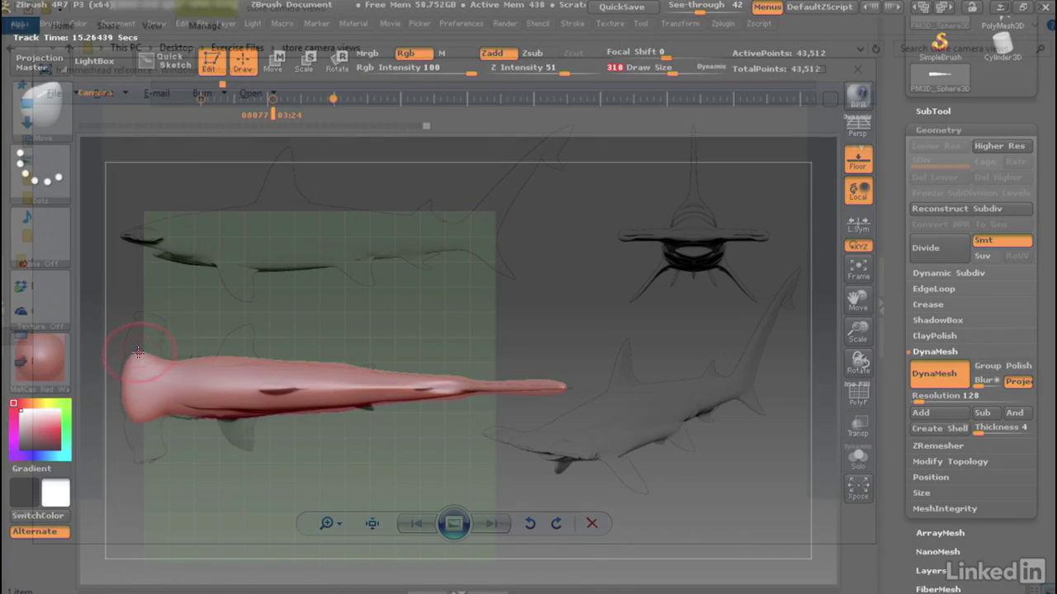
drag(138, 353, 171, 308)
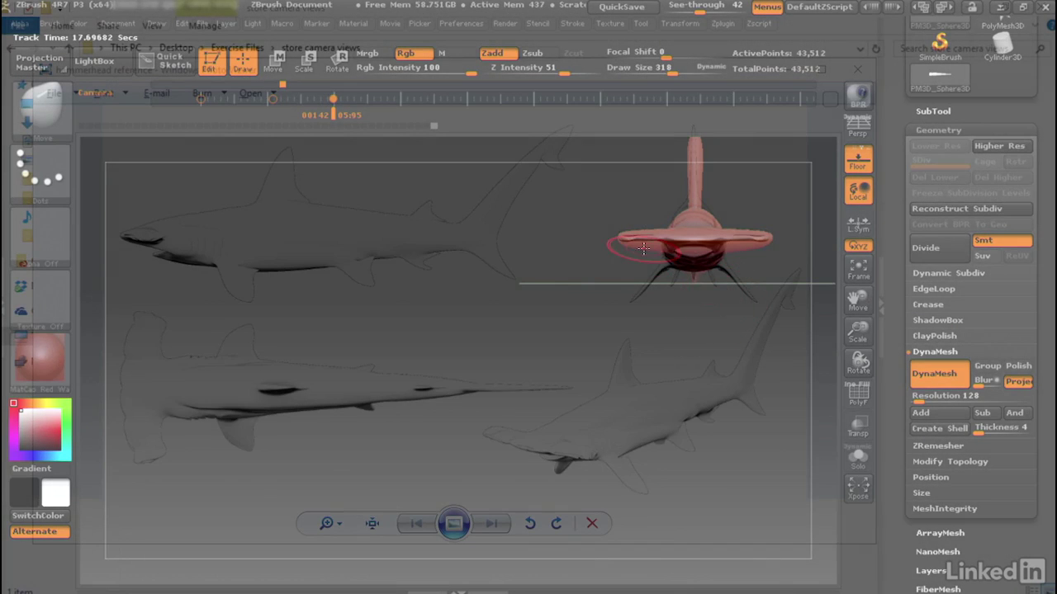
drag(653, 241, 655, 251)
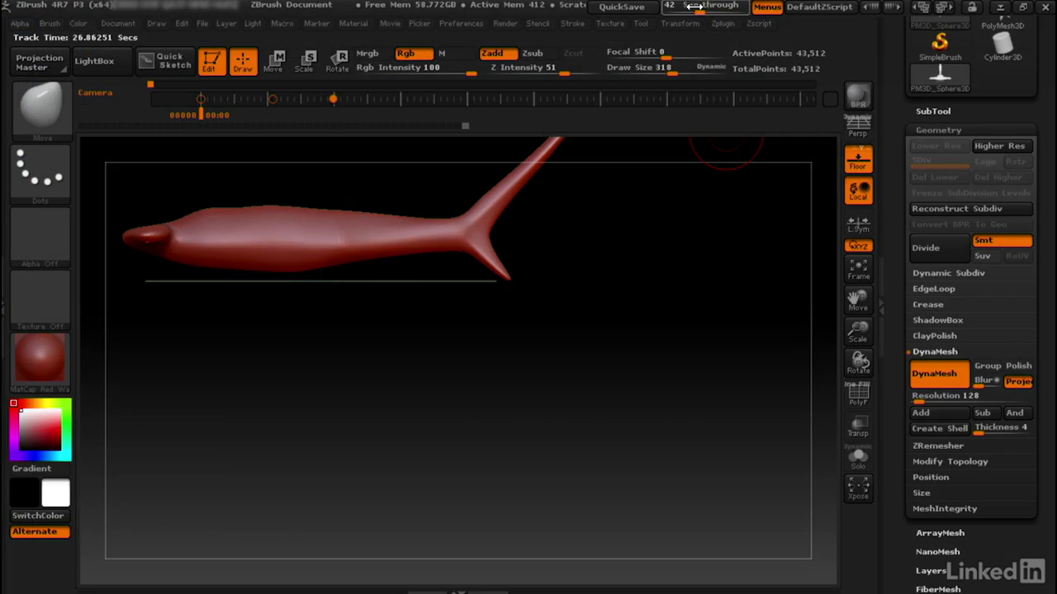
- Set See-through to 0 and save the model as a ZTool file named shark
drag(701, 7, 668, 6)
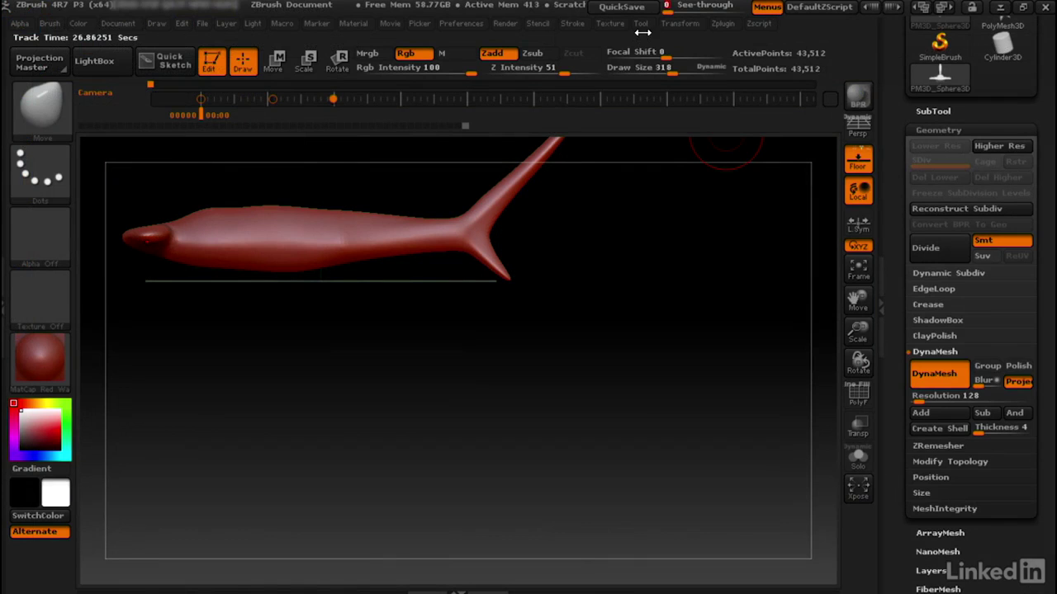
click(643, 24)
click(737, 49)
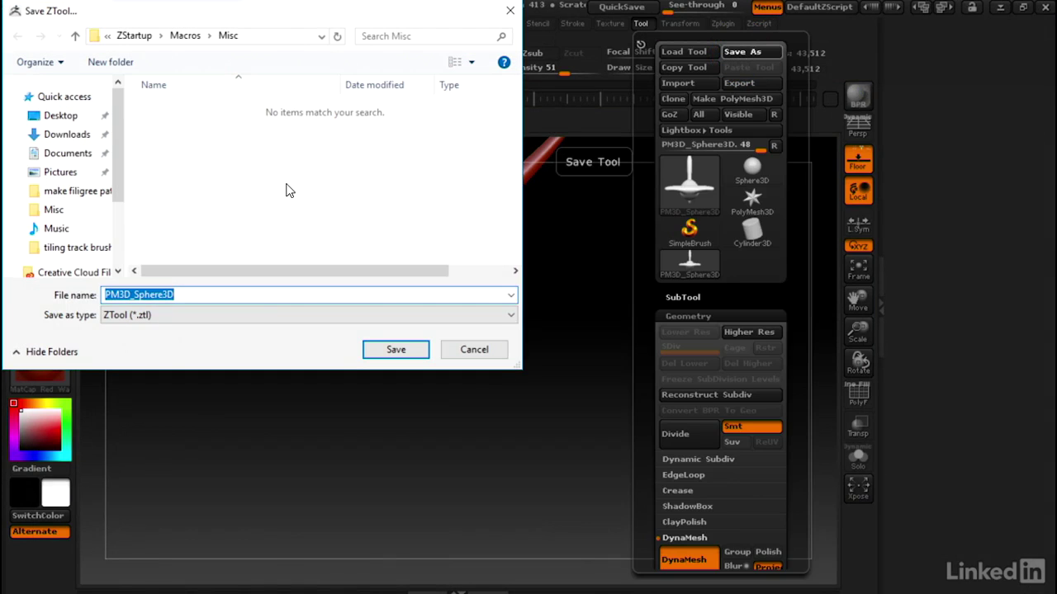
text(shark)
key(Return)
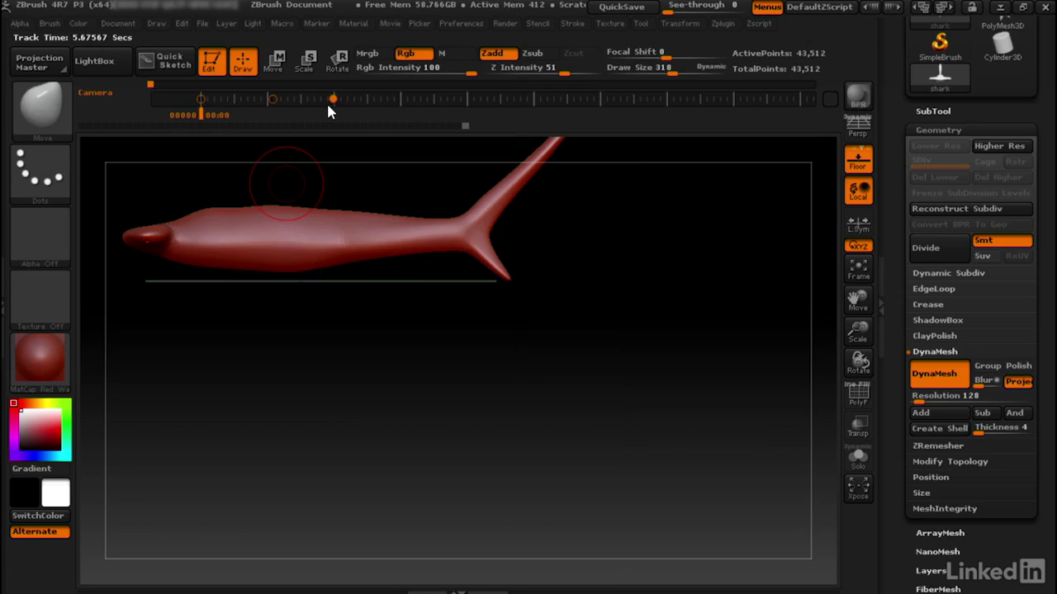
- Save the whole project, including its timeline, as a ZBrush Project file named shark
click(202, 23)
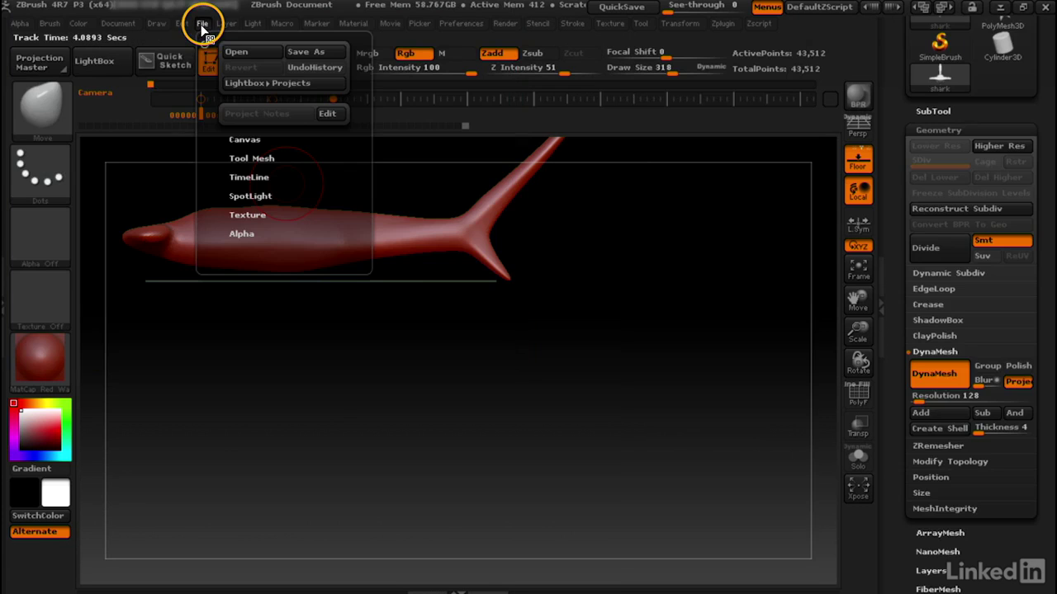
click(307, 51)
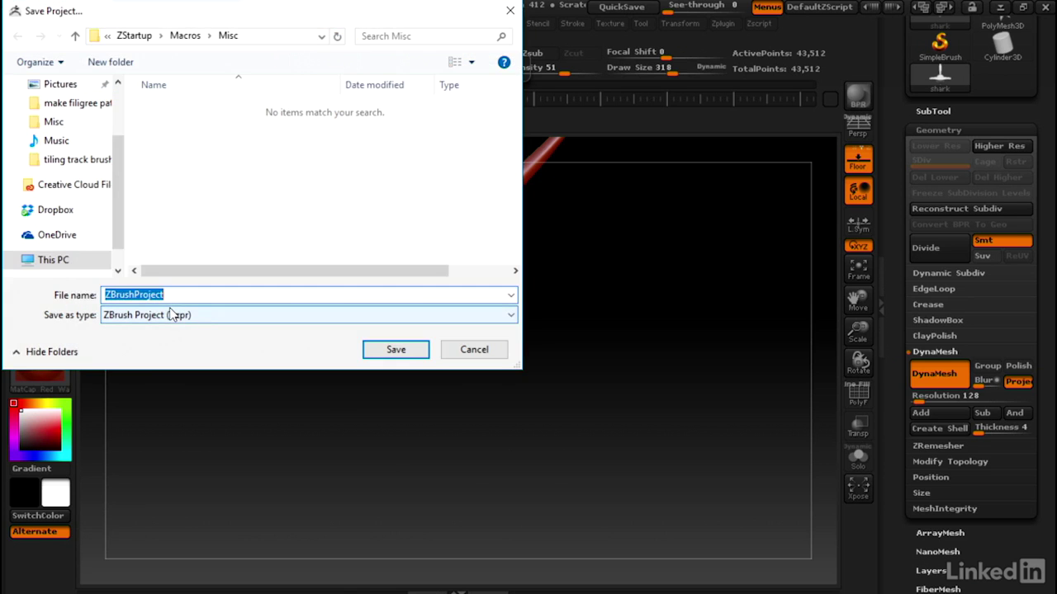
text(shark)
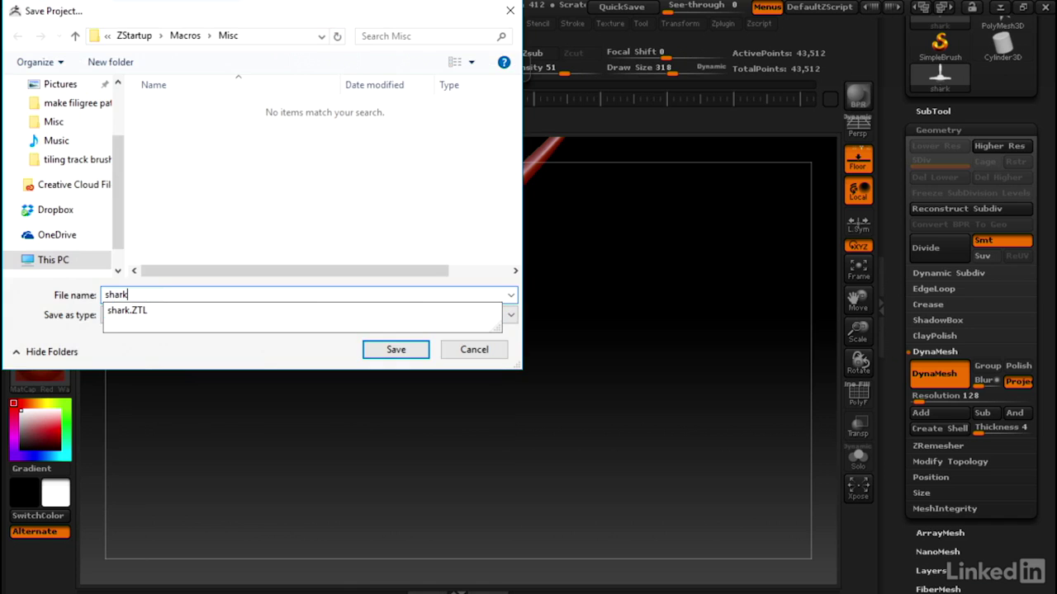
click(413, 351)
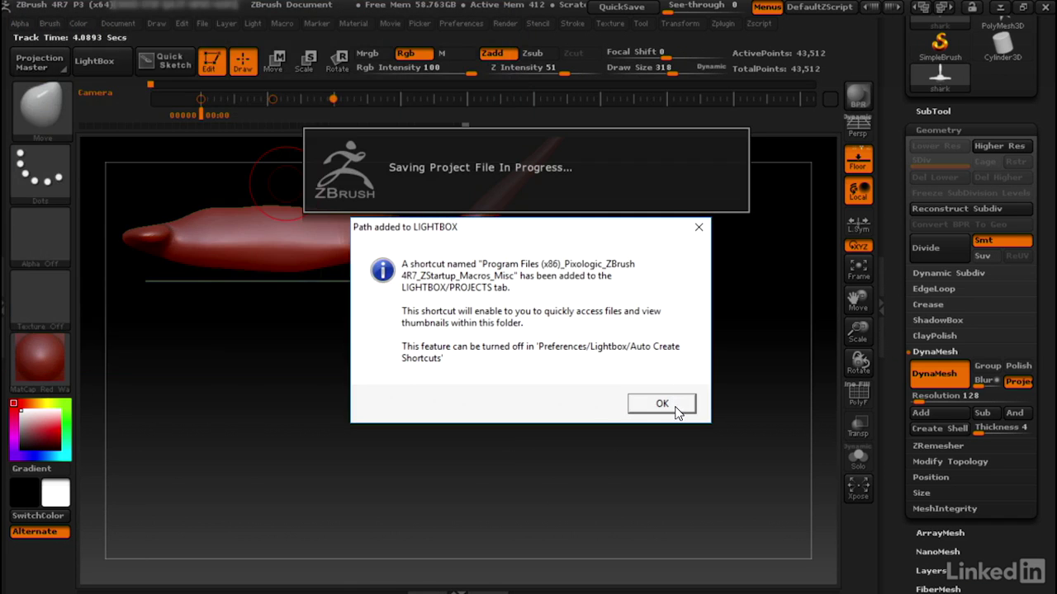
click(674, 407)
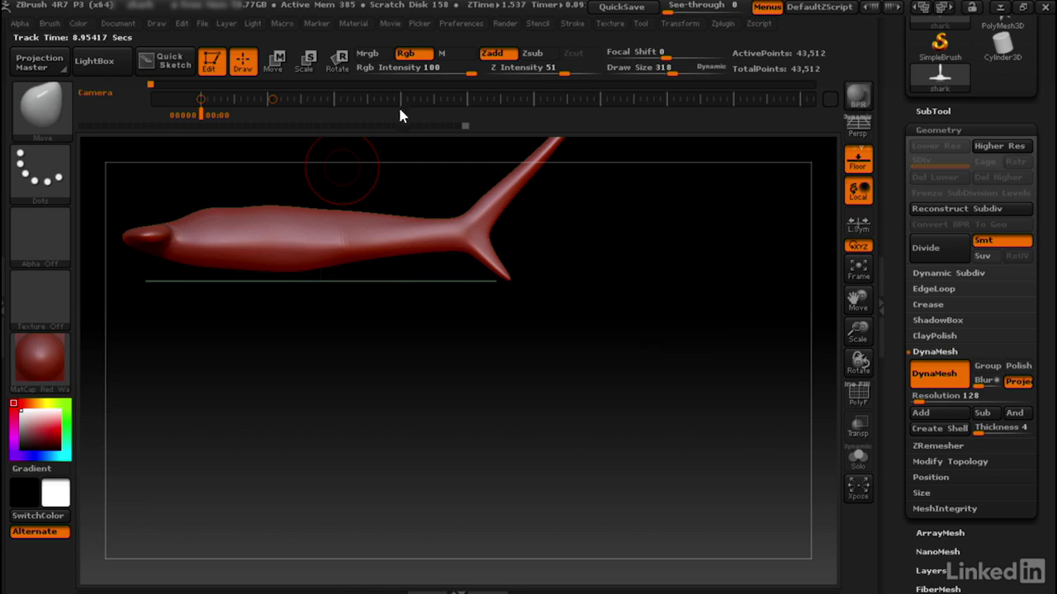
- Orbit the shark to a three-quarter view and store a camera keyframe at frame 179
drag(397, 184, 462, 172)
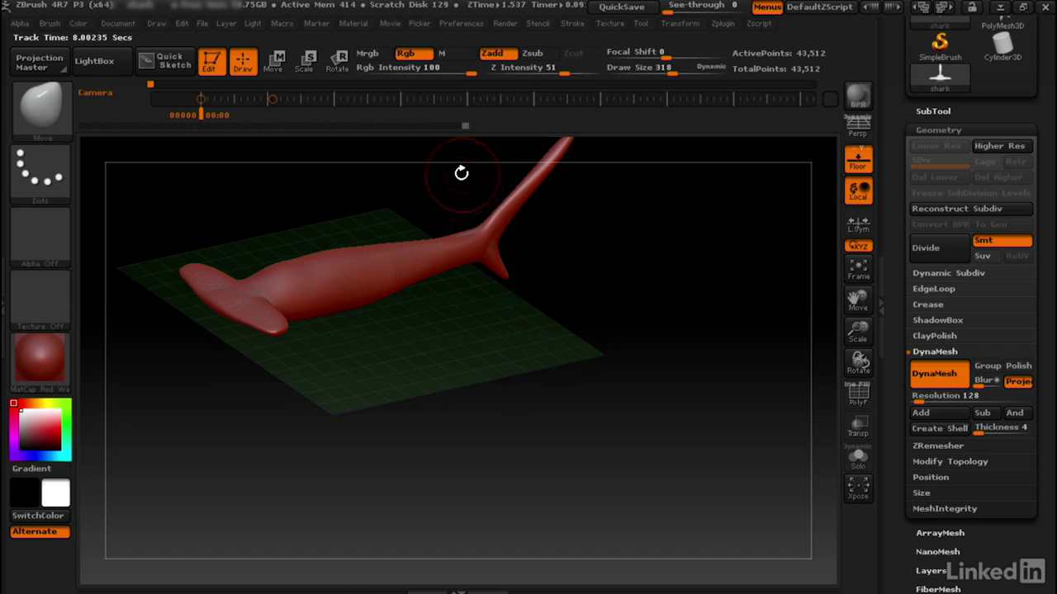
click(366, 101)
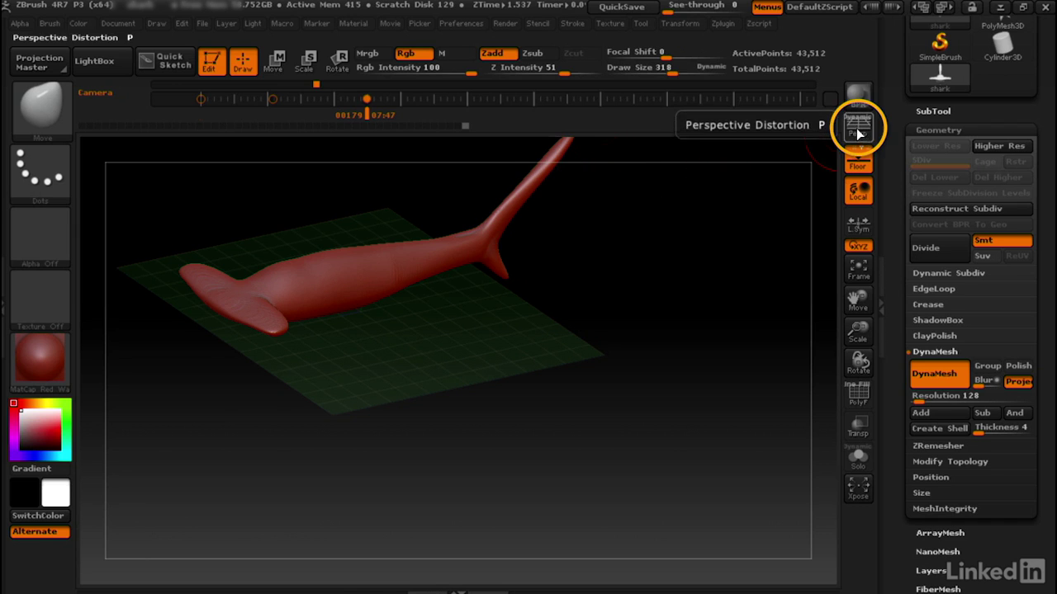
- Compare the three-quarter and top camera views with perspective distortion on, and toggle it off and on in the three-quarter view
click(857, 132)
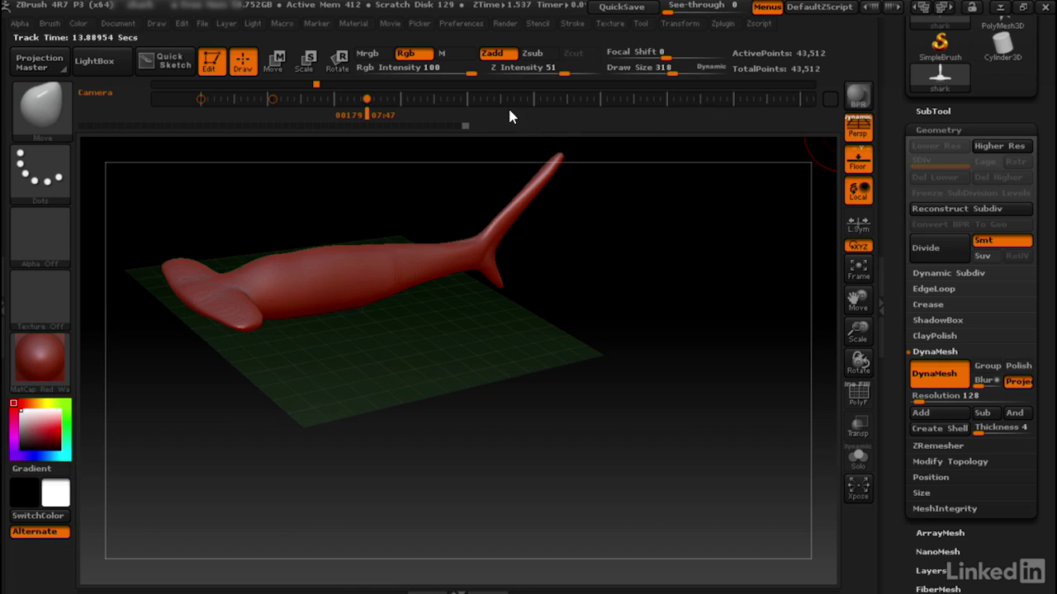
key(Left)
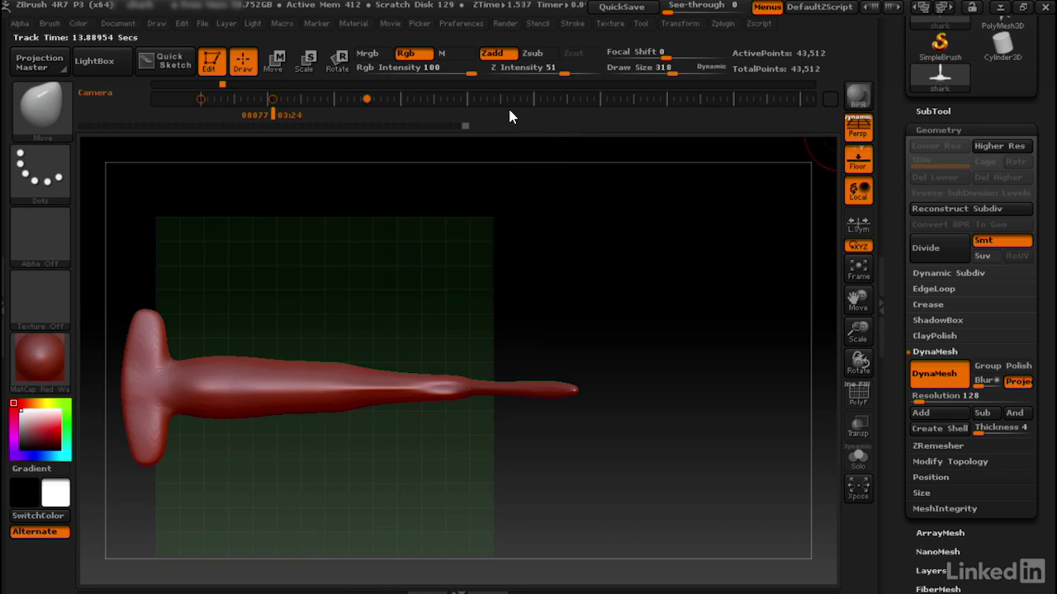
key(Right)
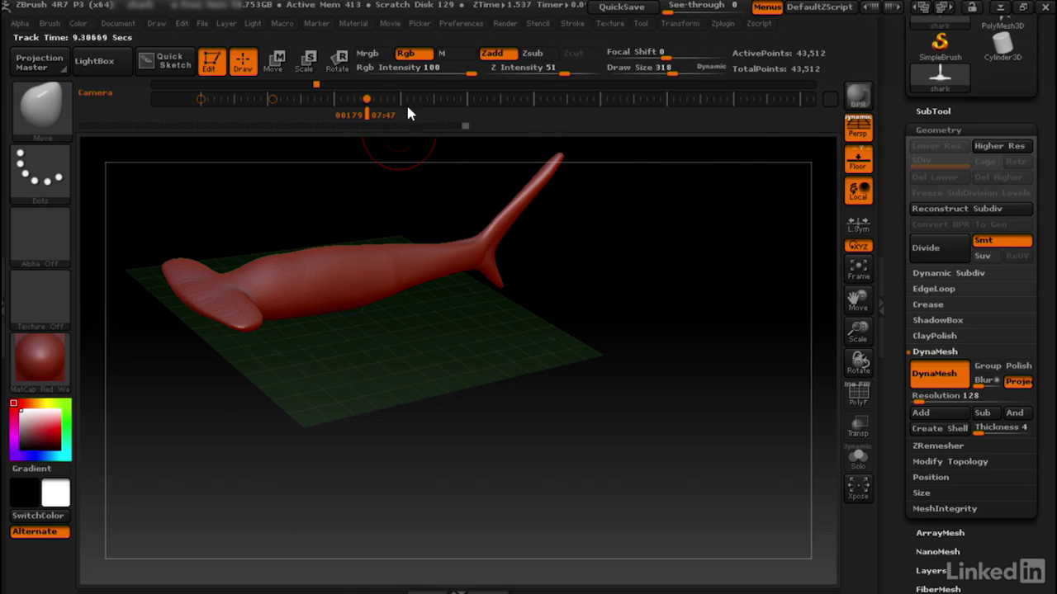
click(859, 133)
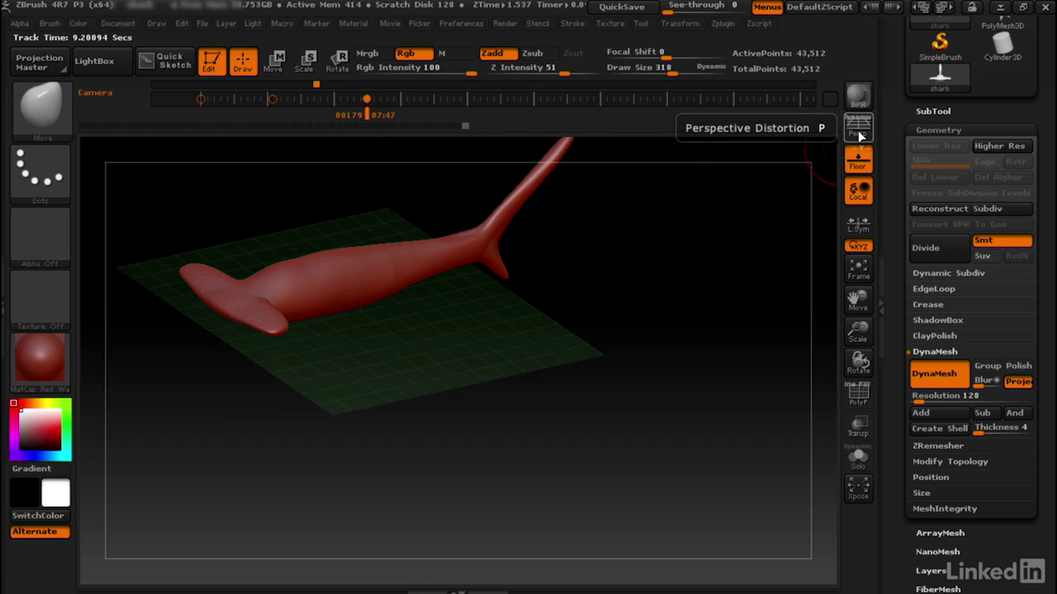
click(858, 134)
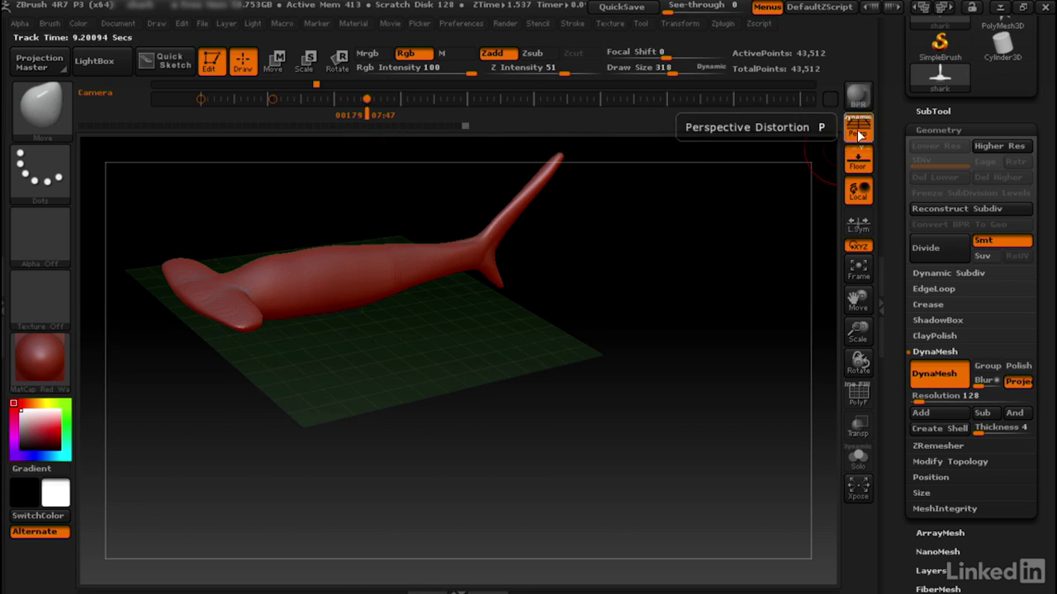
click(859, 134)
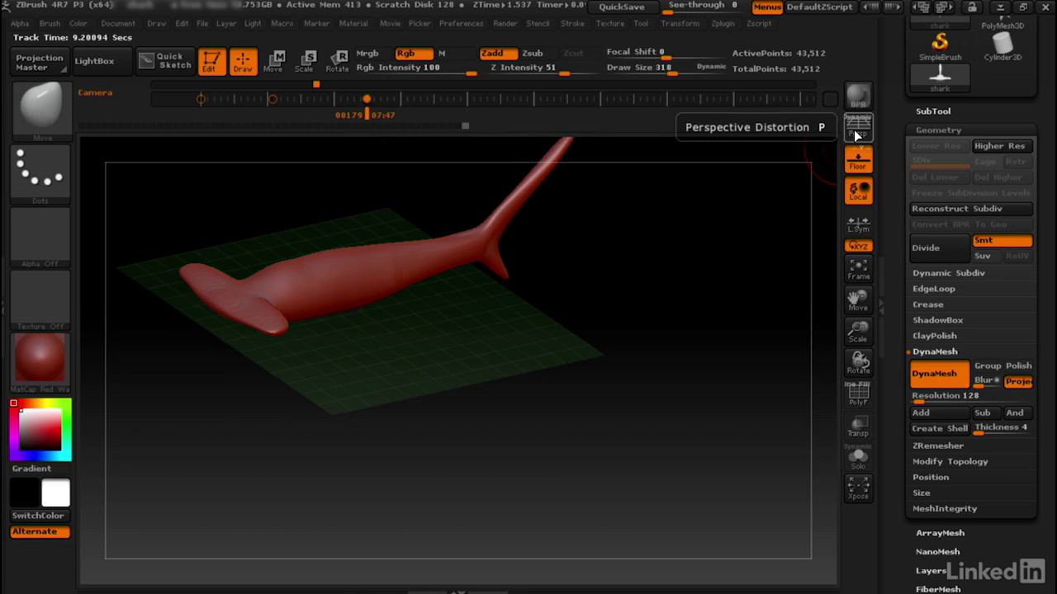